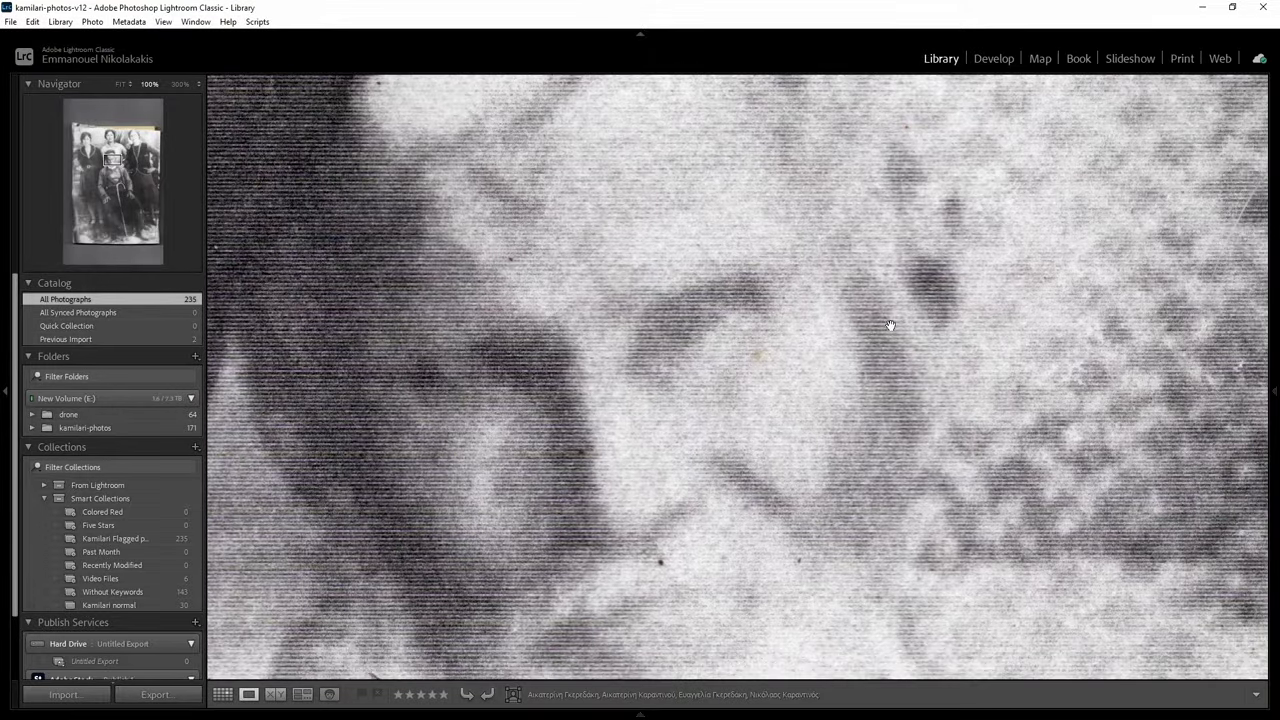
# Step: Inspect the faces in the scanned group photo at 100% zoom and bring up its Edit In options
pyautogui.hotkey('ctrl', '=')
pyautogui.click(862, 202)
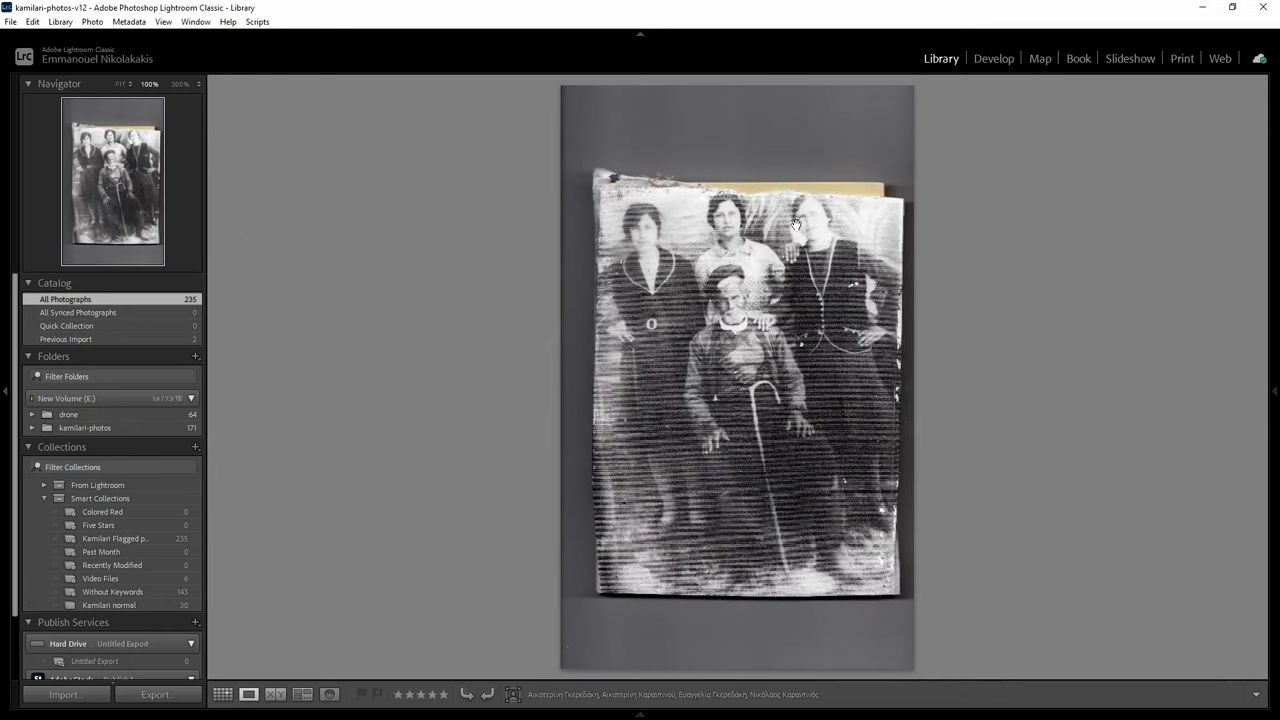
pyautogui.click(796, 225)
pyautogui.moveTo(796, 225); pyautogui.dragTo(604, 545)
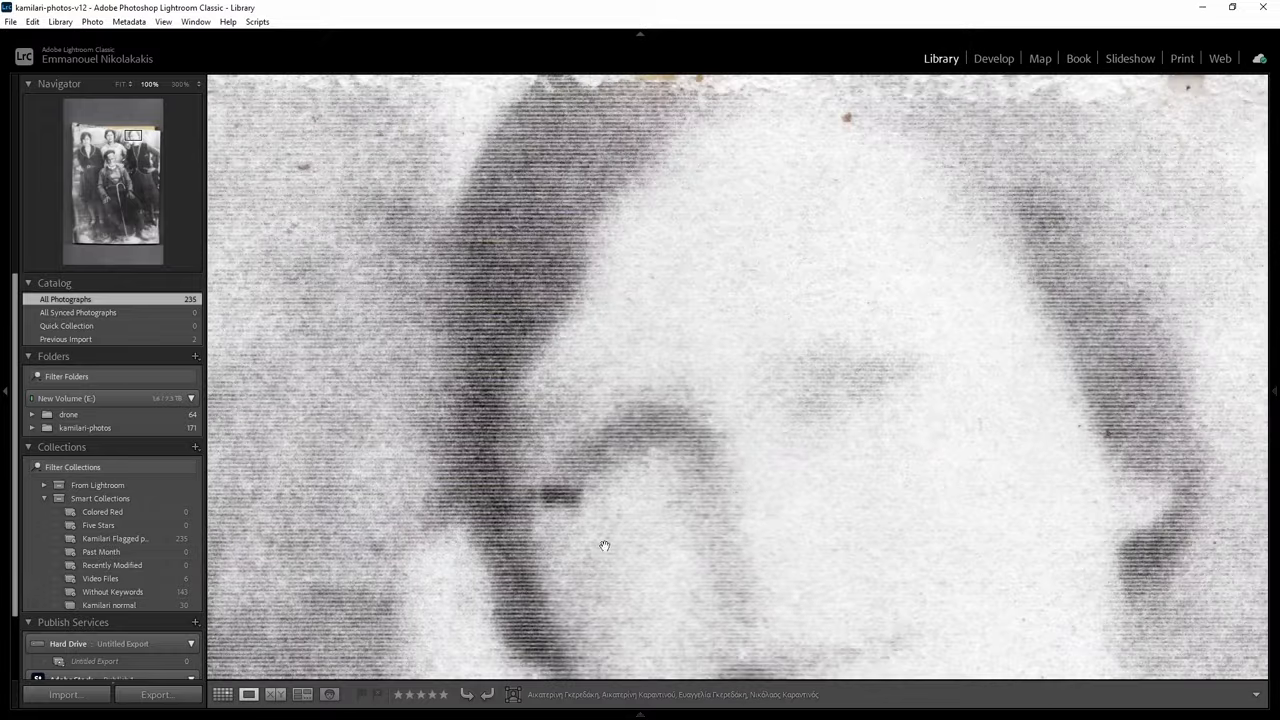
pyautogui.moveTo(951, 452); pyautogui.dragTo(674, 246)
pyautogui.click(677, 252)
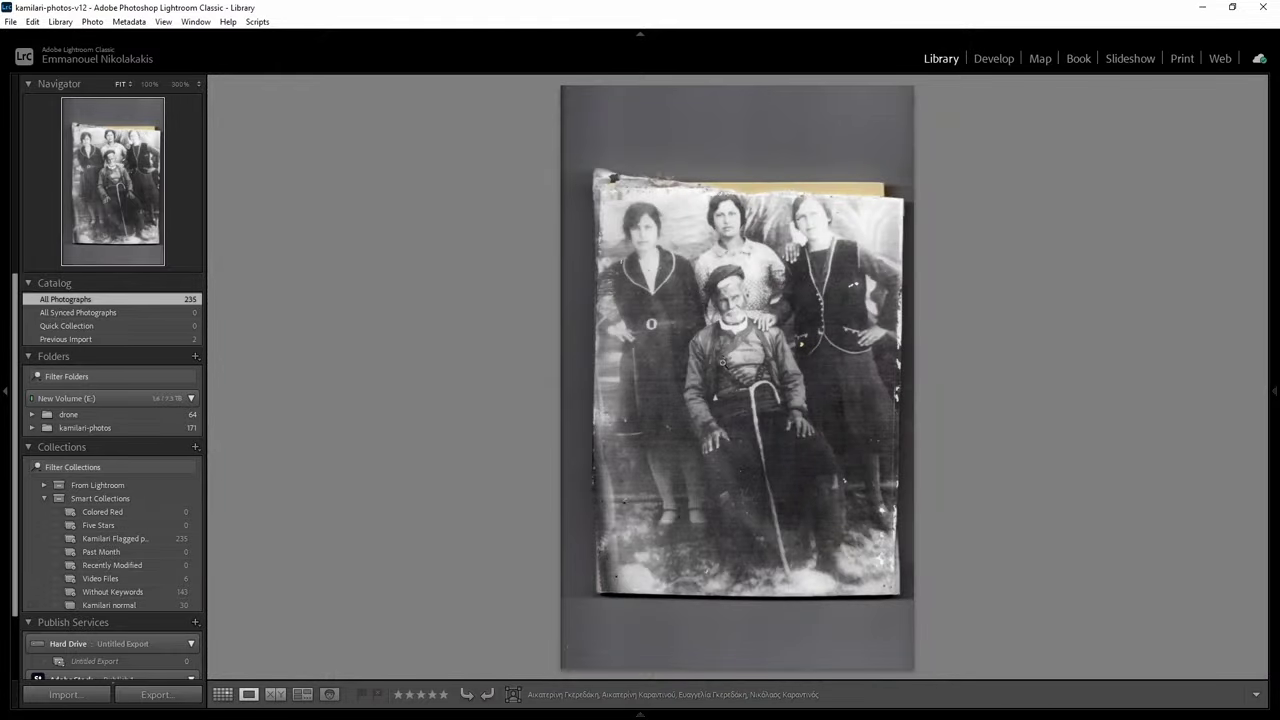
pyautogui.rightClick(727, 362)
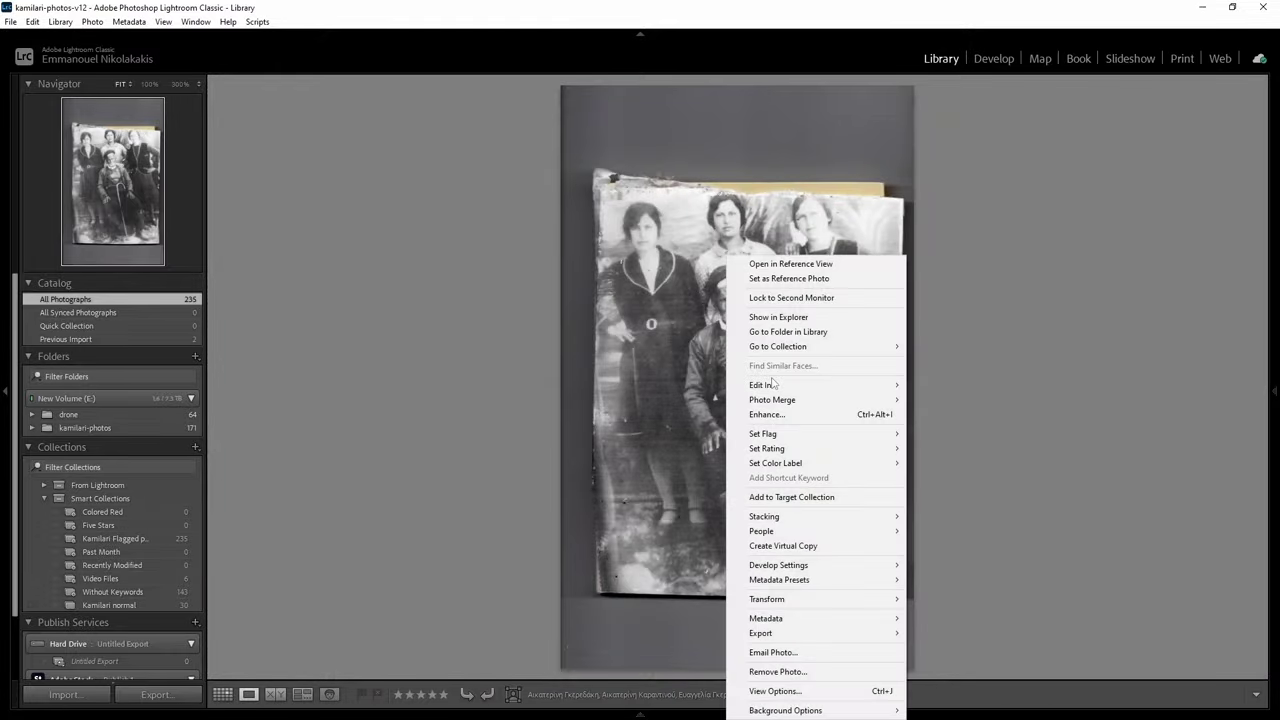
pyautogui.moveTo(767, 385)
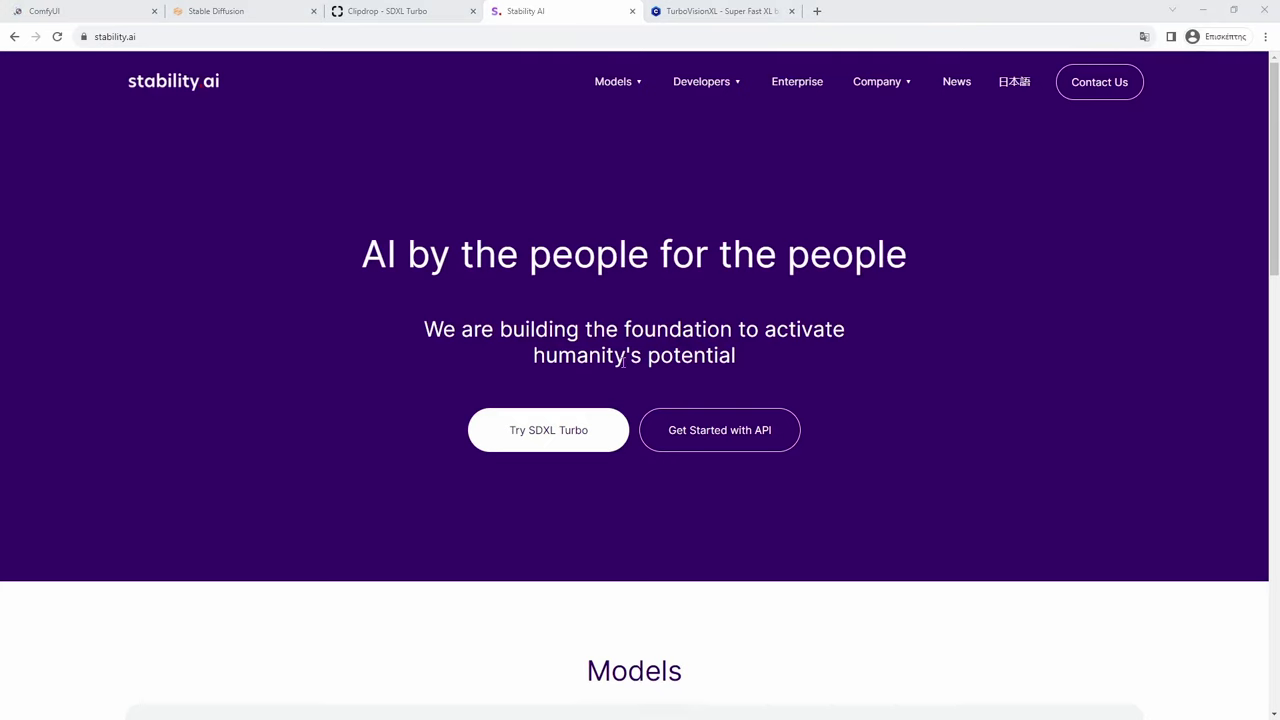
# Step: In the browser, open the SDXL Turbo demo from Stability AI's site and review the TurboVisionXL model page on Civitai
pyautogui.click(551, 432)
pyautogui.scroll(-3, 558, 431)
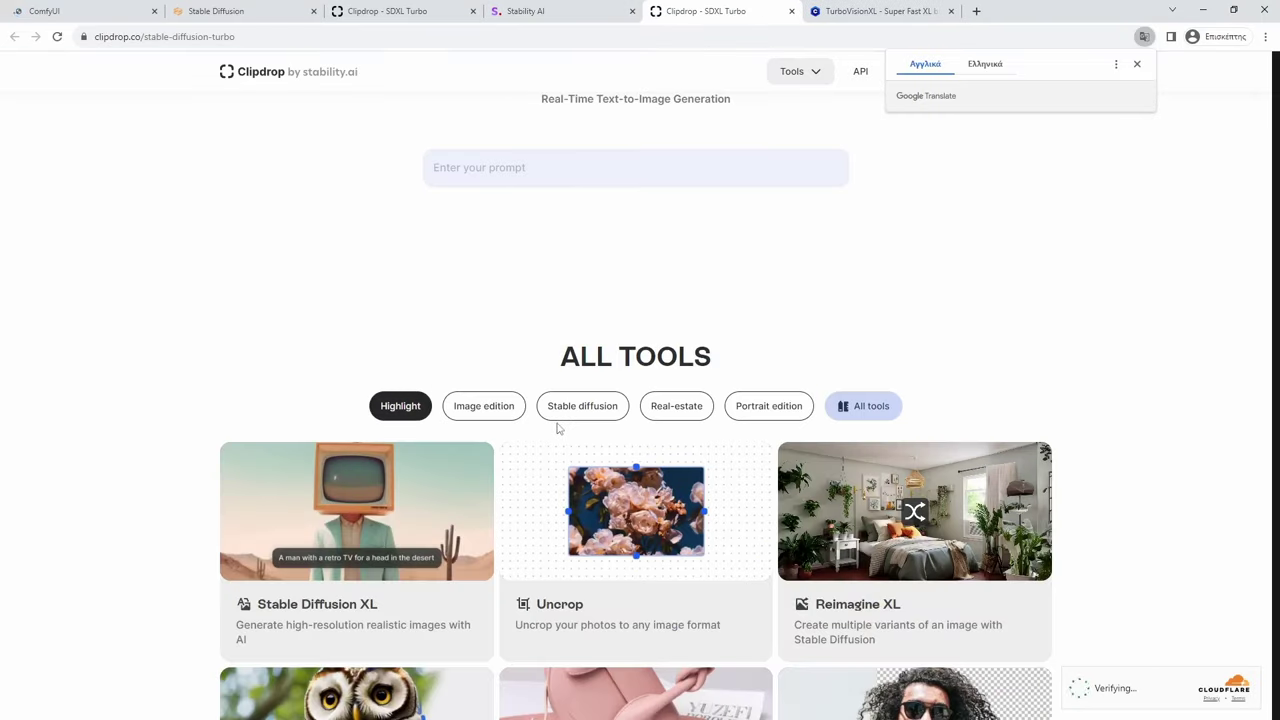
pyautogui.click(836, 12)
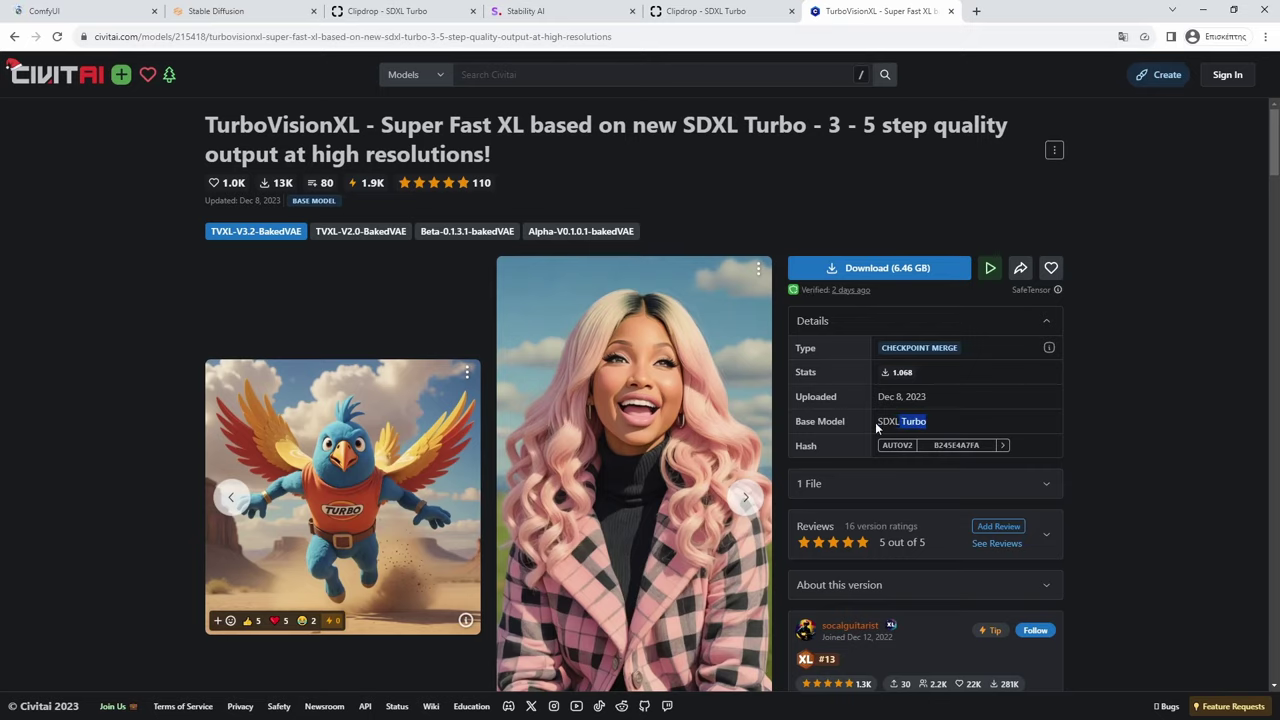
pyautogui.scroll(-5, 740, 479)
pyautogui.click(234, 434)
pyautogui.moveTo(202, 404); pyautogui.dragTo(350, 477)
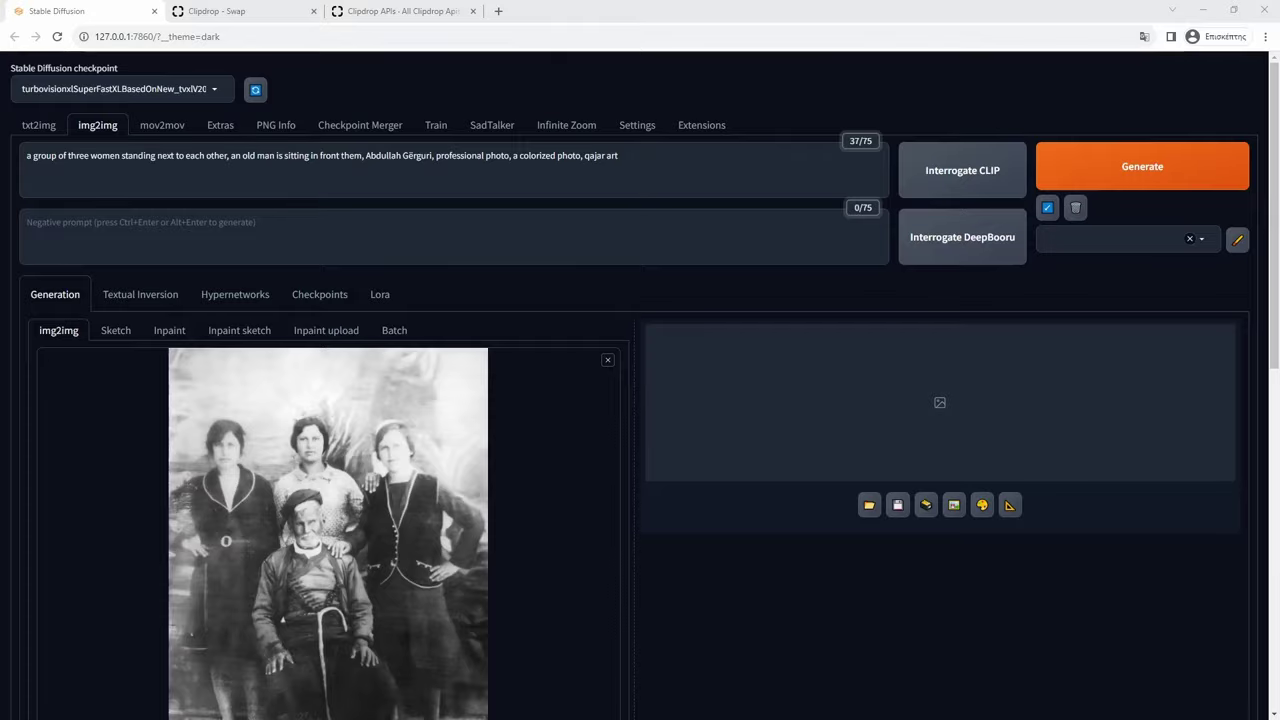
# Step: In the Stable Diffusion web UI, look through the img2img generation settings below the source photo
pyautogui.scroll(-6, 403, 514)
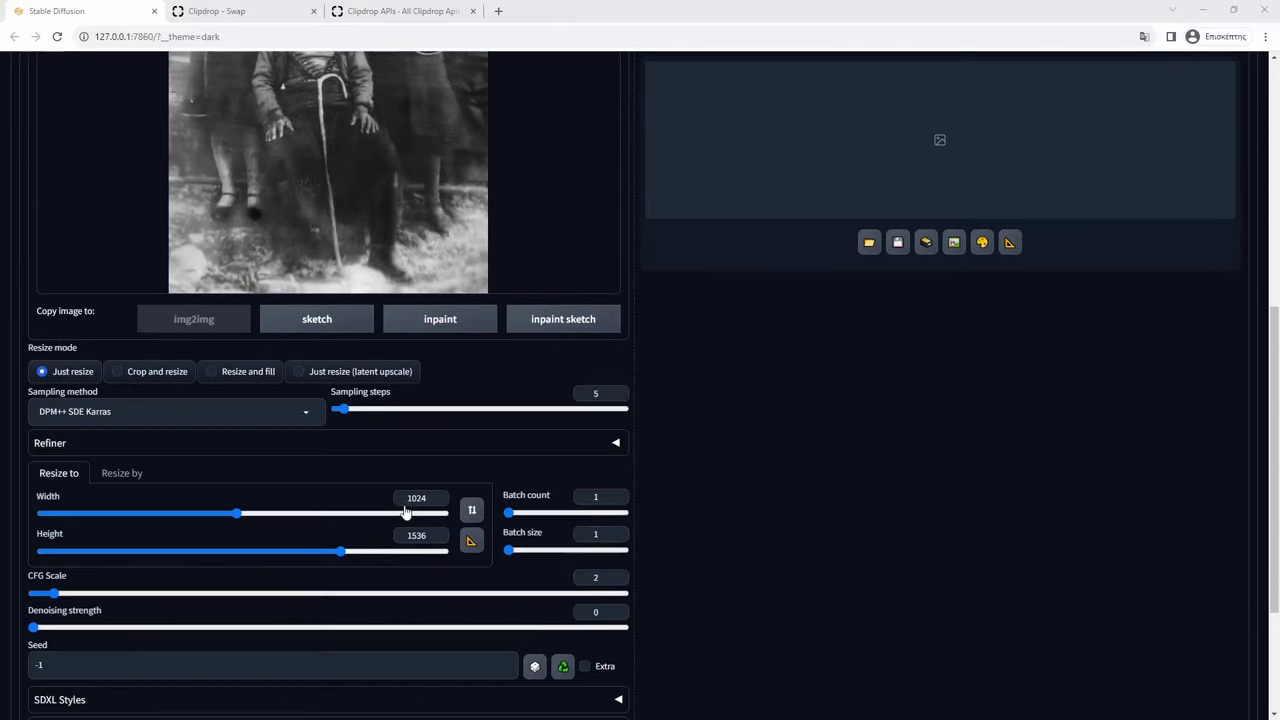
pyautogui.scroll(-2, 211, 510)
pyautogui.click(230, 654)
pyautogui.click(80, 534)
pyautogui.scroll(-2, 183, 612)
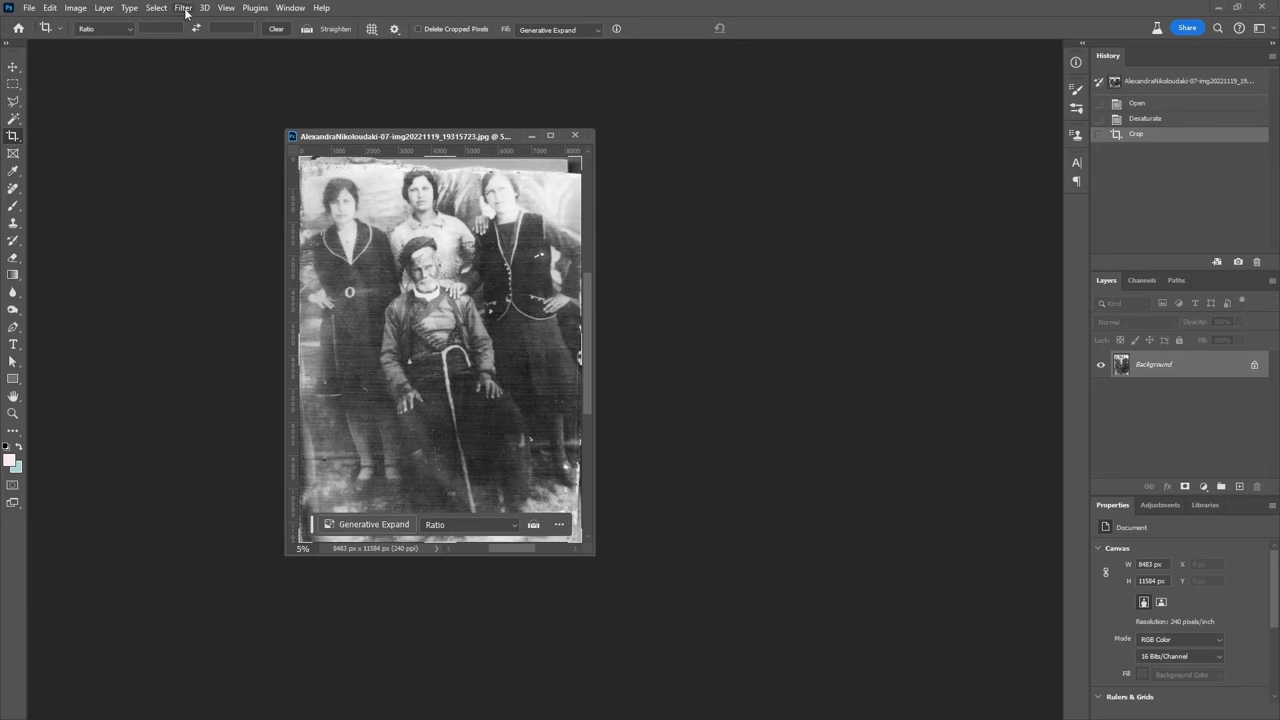
# Step: In Photoshop, apply the Photo Restoration neural filter to the cropped photo with Enhance face at 0 and Scratch reduction at 44
pyautogui.click(183, 8)
pyautogui.click(205, 62)
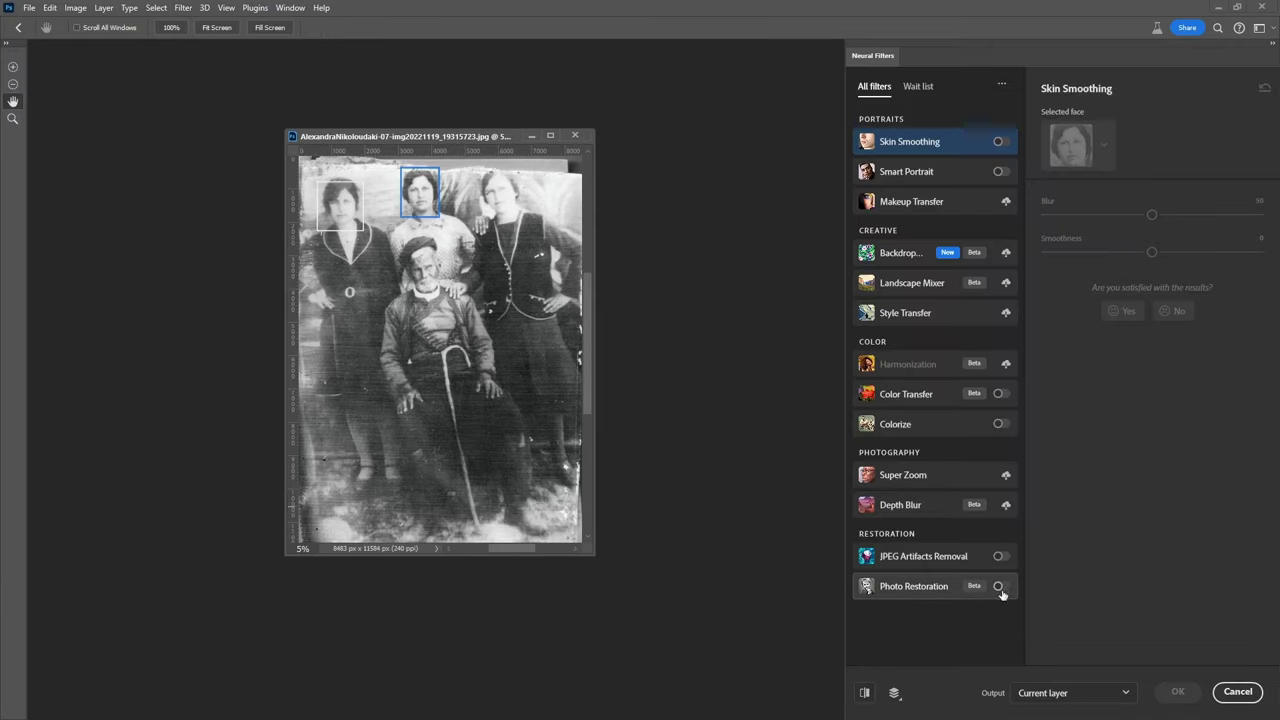
pyautogui.click(1002, 586)
pyautogui.click(1117, 219)
pyautogui.click(1061, 180)
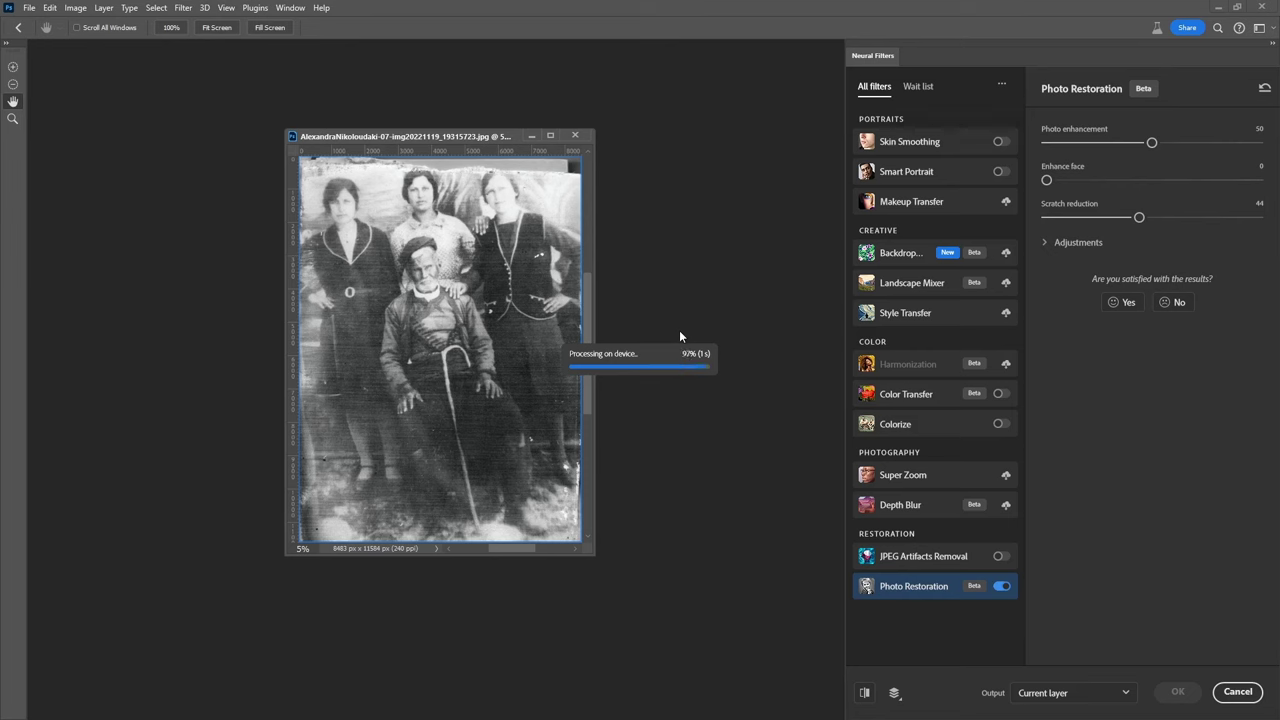
pyautogui.click(1178, 692)
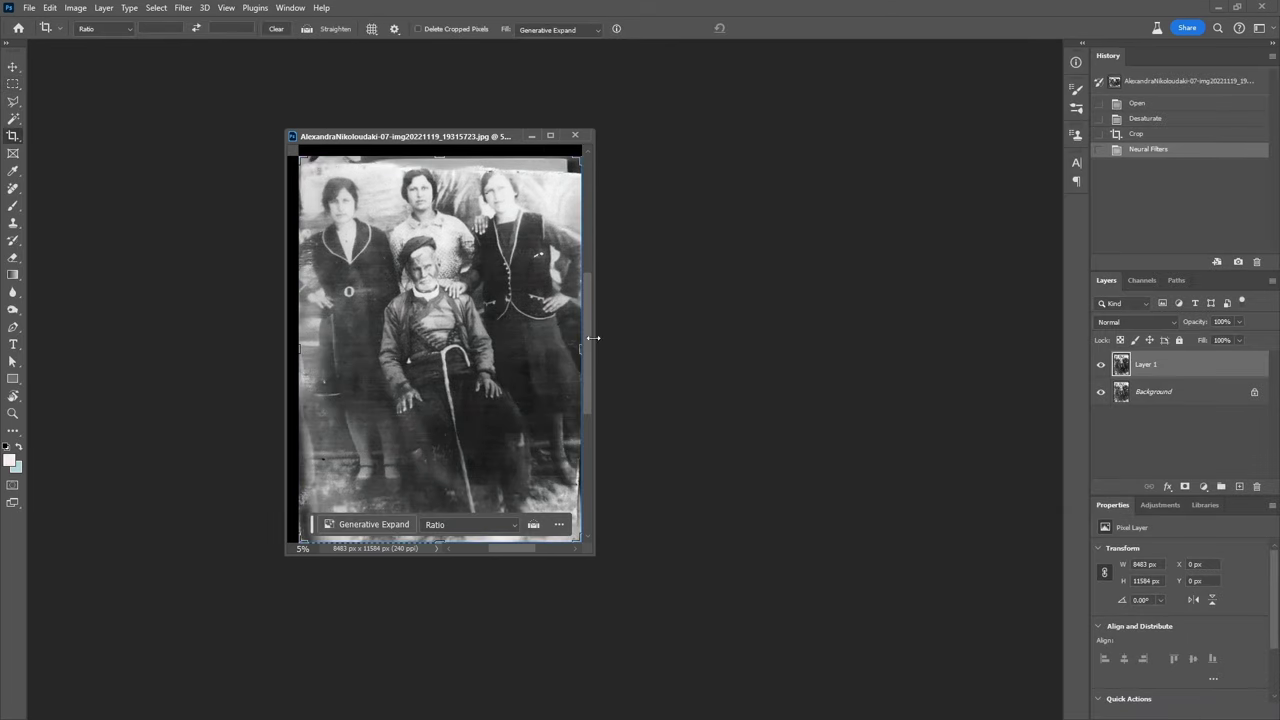
# Step: Compare the old man's face and clothing with and without the restoration by hiding and showing the filtered layer
pyautogui.click(1101, 365)
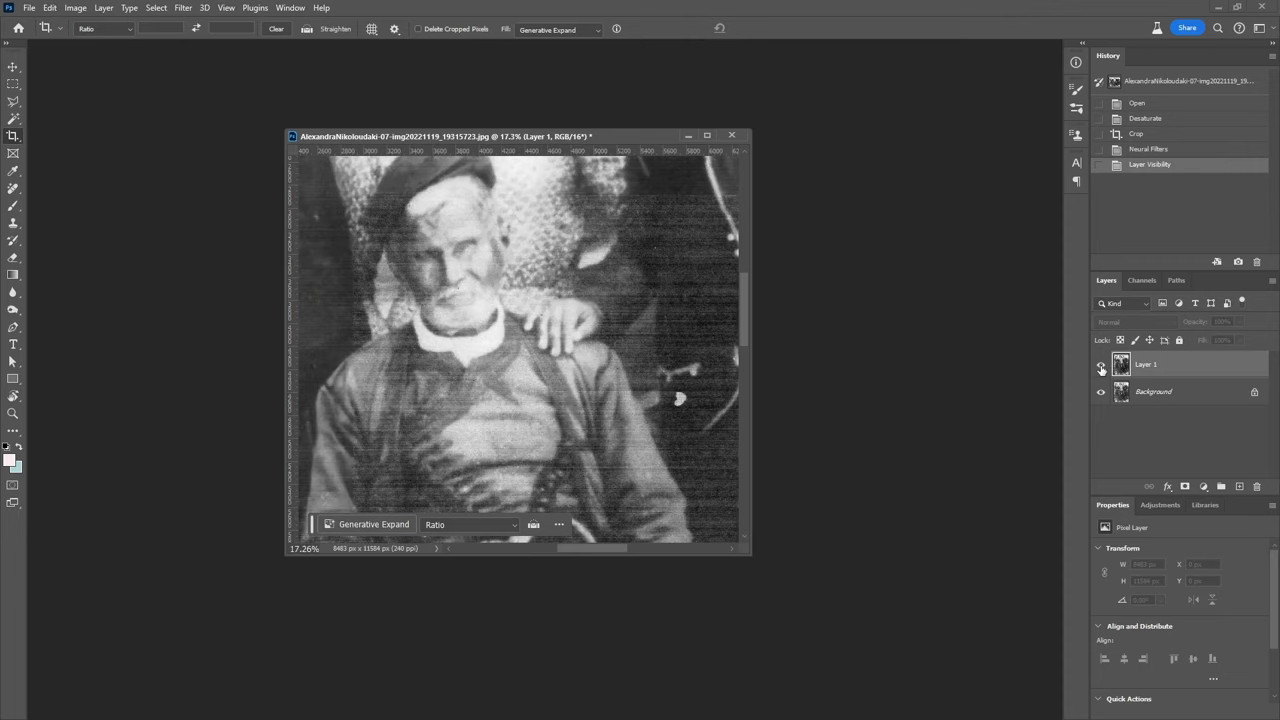
pyautogui.click(1101, 365)
pyautogui.click(1101, 366)
pyautogui.click(1101, 366)
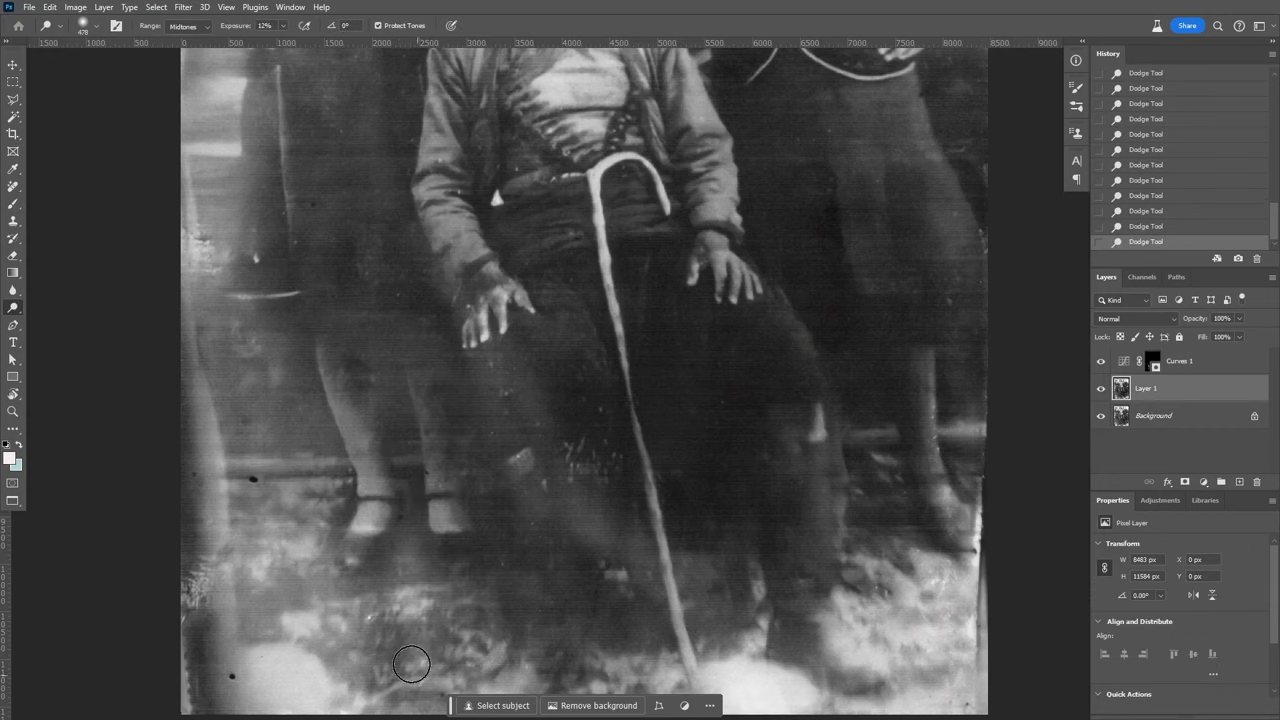
# Step: Retouch the left woman's stockings and shoes on the restored layer with the dodging and burning tools
pyautogui.rightClick(16, 314)
pyautogui.click(50, 306)
pyautogui.moveTo(783, 630)
pyautogui.mouseDown()
pyautogui.moveTo(848, 667)
pyautogui.moveTo(806, 657)
pyautogui.mouseUp()
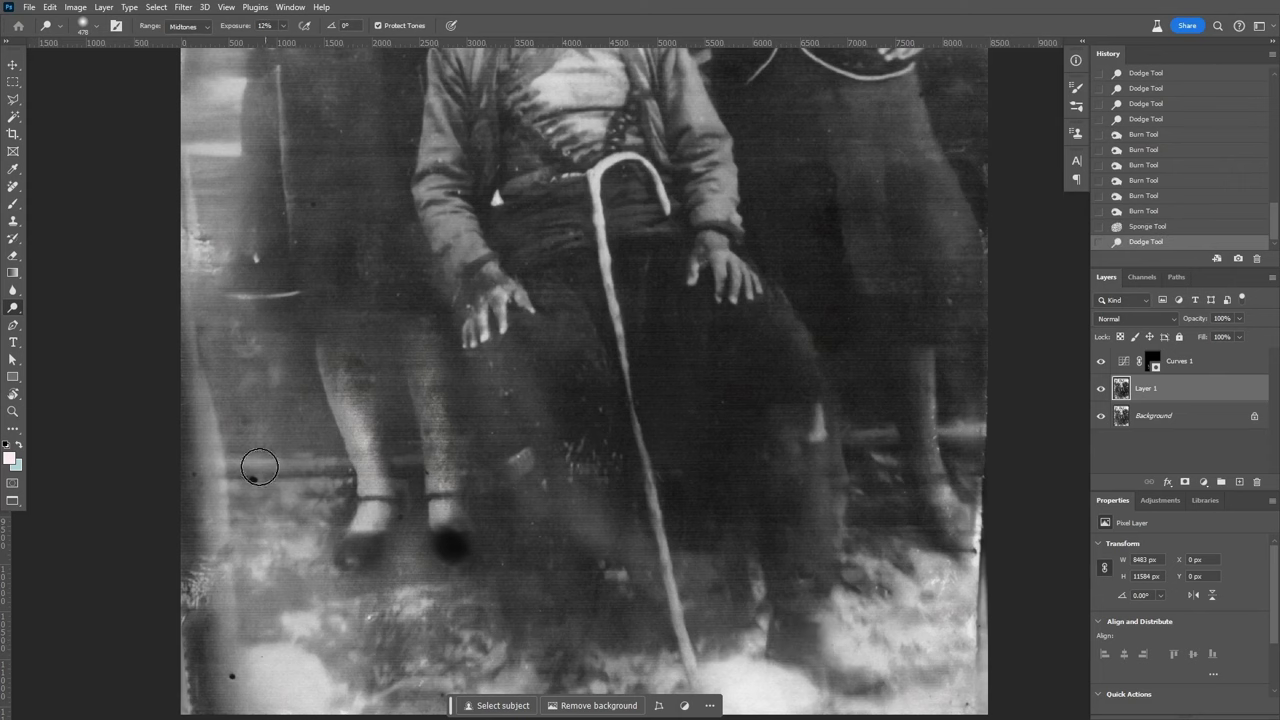
# Step: Darken the seated man's trouser legs and shoe with the Burn tool at 100% exposure on midtones
pyautogui.rightClick(13, 307)
pyautogui.click(50, 320)
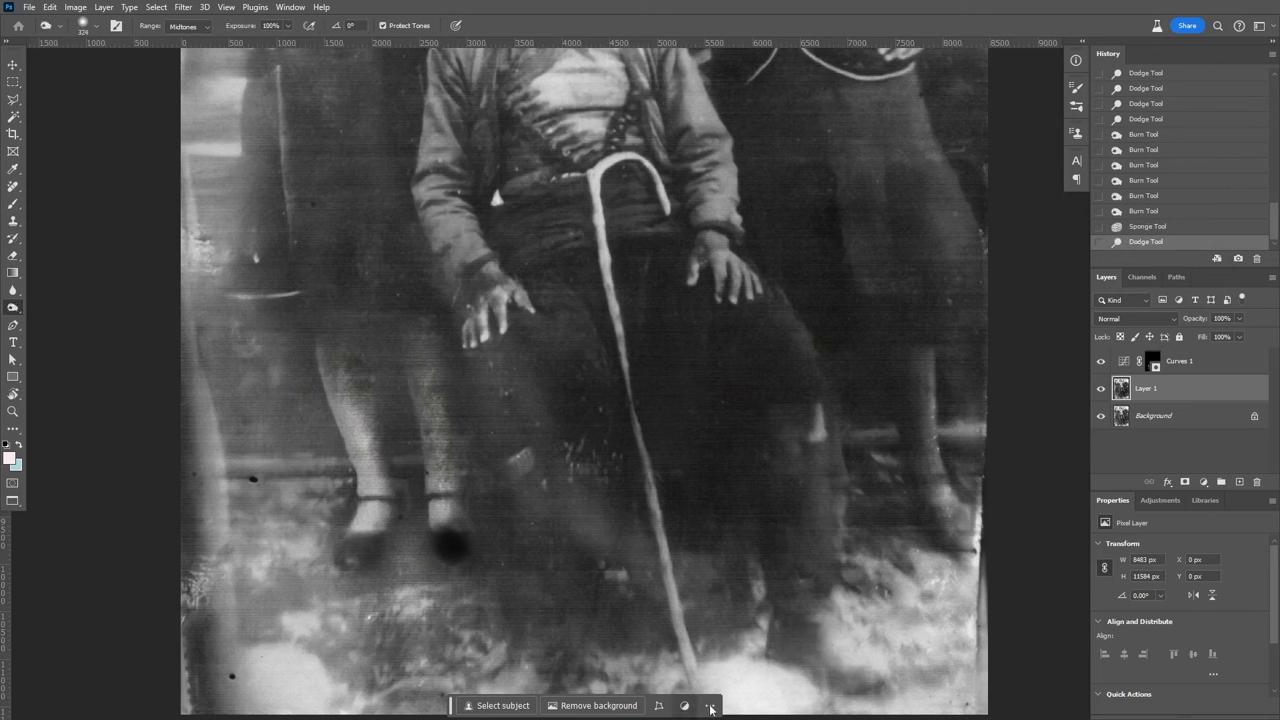
pyautogui.moveTo(856, 674)
pyautogui.mouseDown()
pyautogui.moveTo(823, 666)
pyautogui.moveTo(800, 640)
pyautogui.moveTo(803, 613)
pyautogui.moveTo(837, 654)
pyautogui.moveTo(811, 614)
pyautogui.moveTo(866, 666)
pyautogui.moveTo(786, 543)
pyautogui.moveTo(806, 520)
pyautogui.moveTo(569, 526)
pyautogui.moveTo(821, 489)
pyautogui.mouseUp()
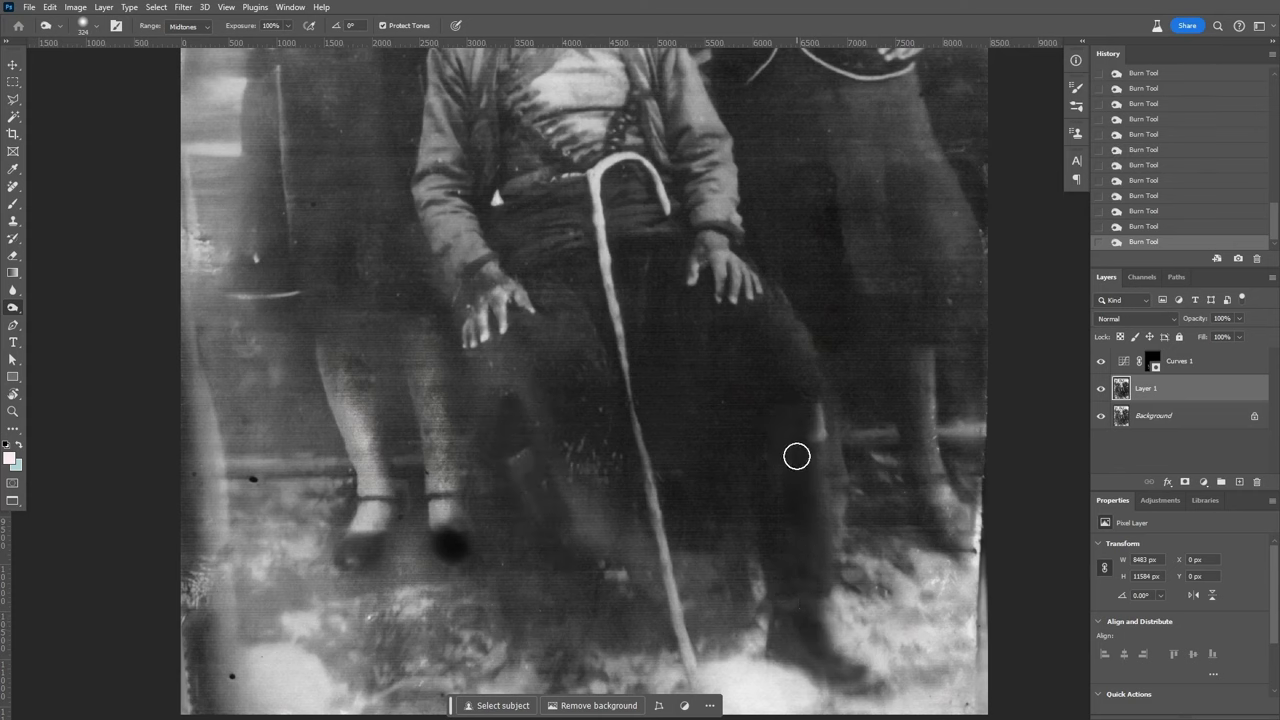
# Step: Extend the canvas about 1248 px above the photo with the Crop tool, using the Transparent (default) fill
pyautogui.press('z')
pyautogui.rightClick(766, 560)
pyautogui.click(790, 575)
pyautogui.press('b')
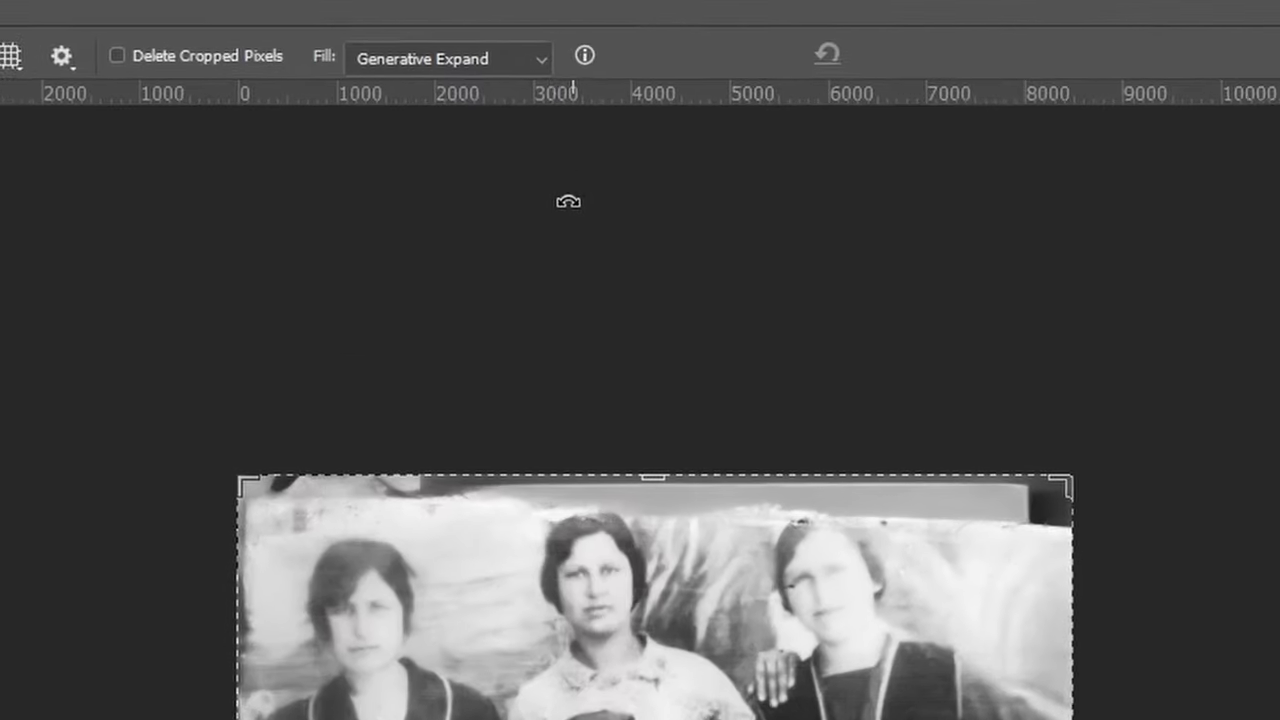
pyautogui.click(515, 64)
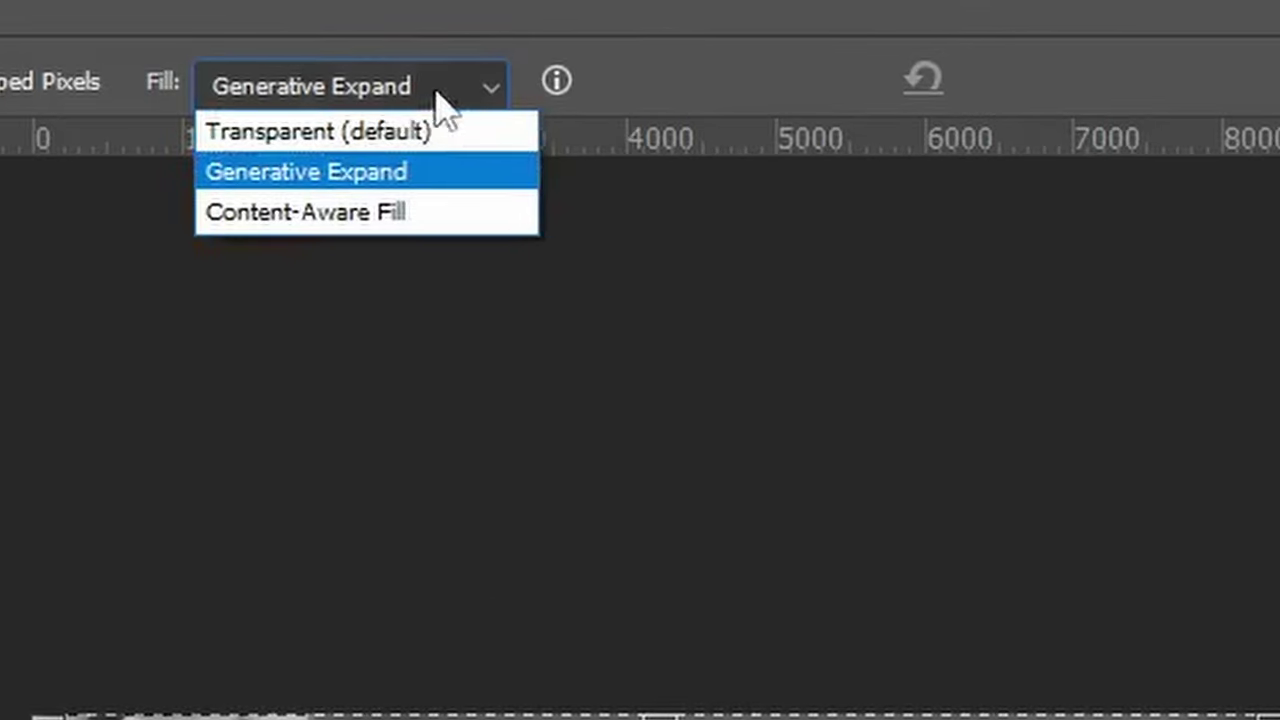
pyautogui.click(365, 155)
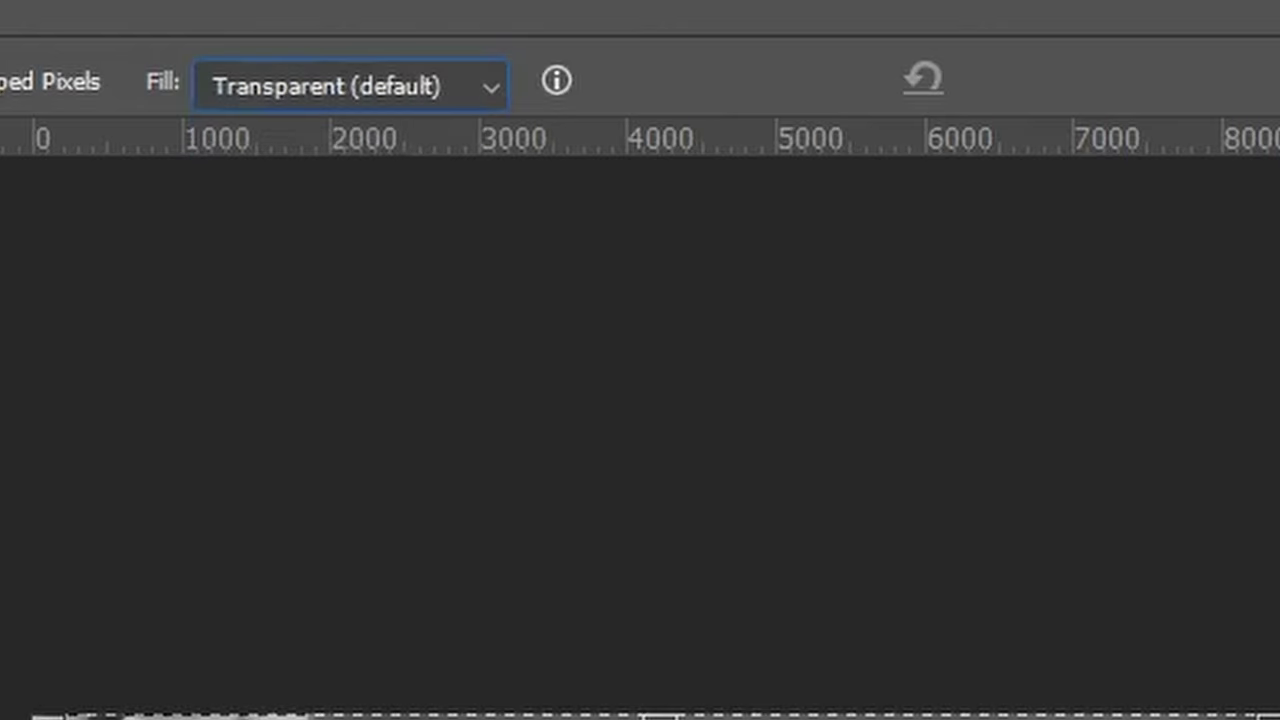
pyautogui.moveTo(628, 710); pyautogui.dragTo(653, 181)
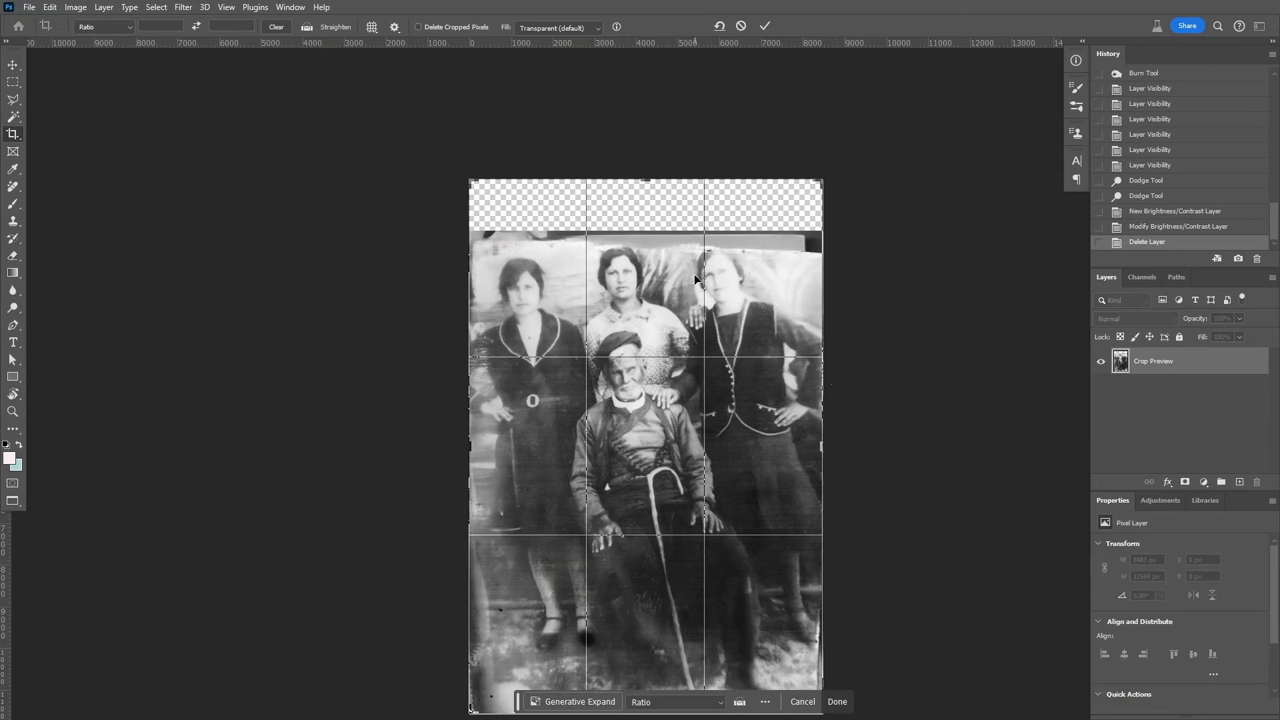
pyautogui.press('Return')
# Step: Outline the blank strip and ragged upper edge with the Polygonal Lasso and run Generative Fill on it without a prompt
pyautogui.press('l')
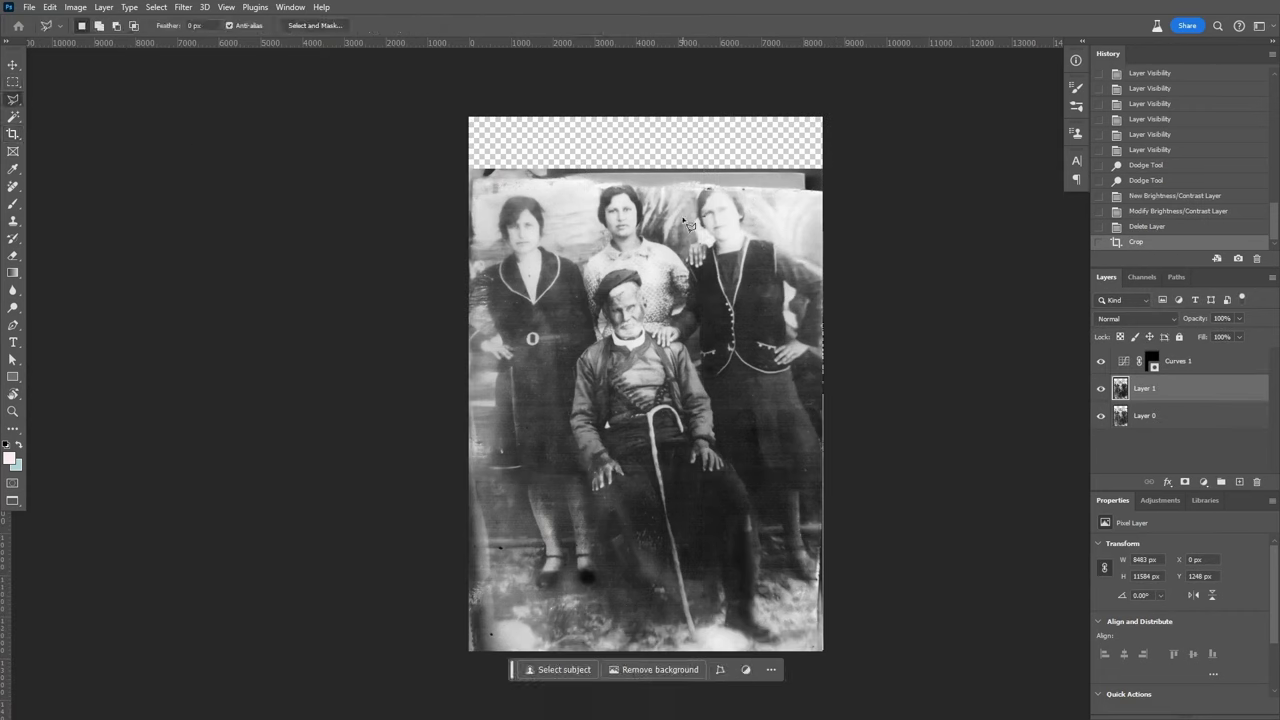
pyautogui.moveTo(455, 198); pyautogui.dragTo(589, 191)
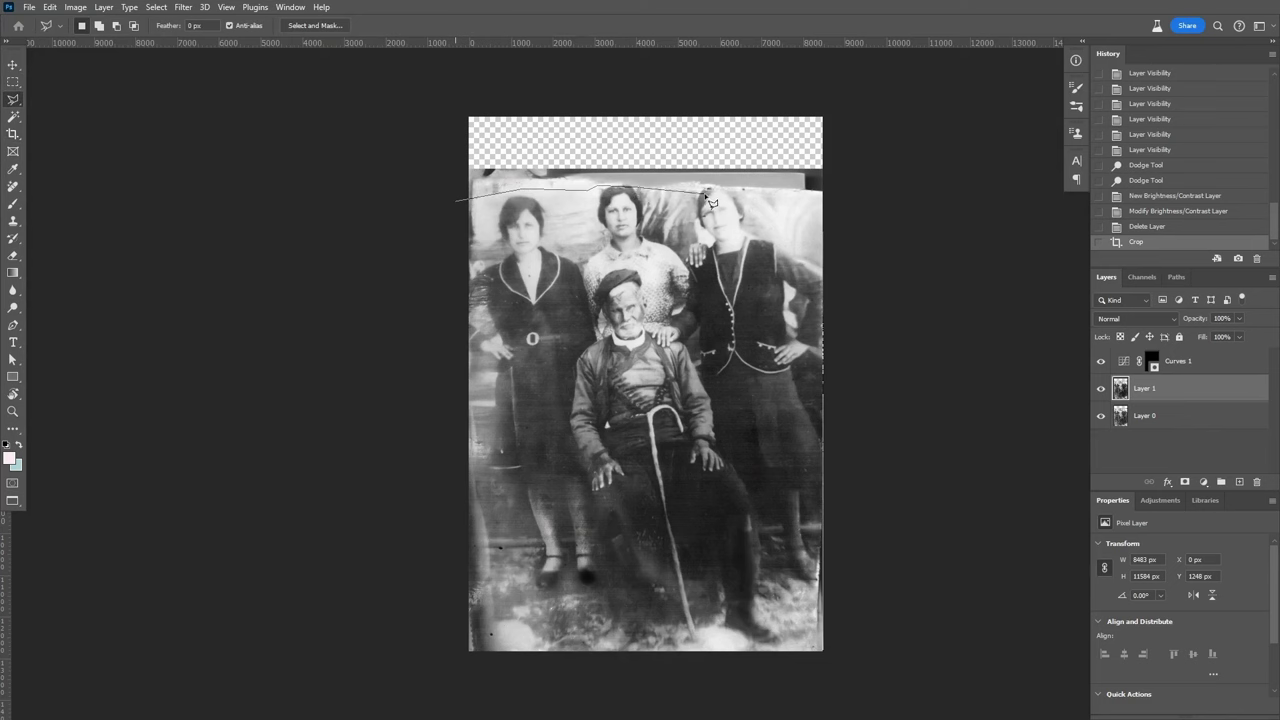
pyautogui.click(840, 97)
pyautogui.click(432, 95)
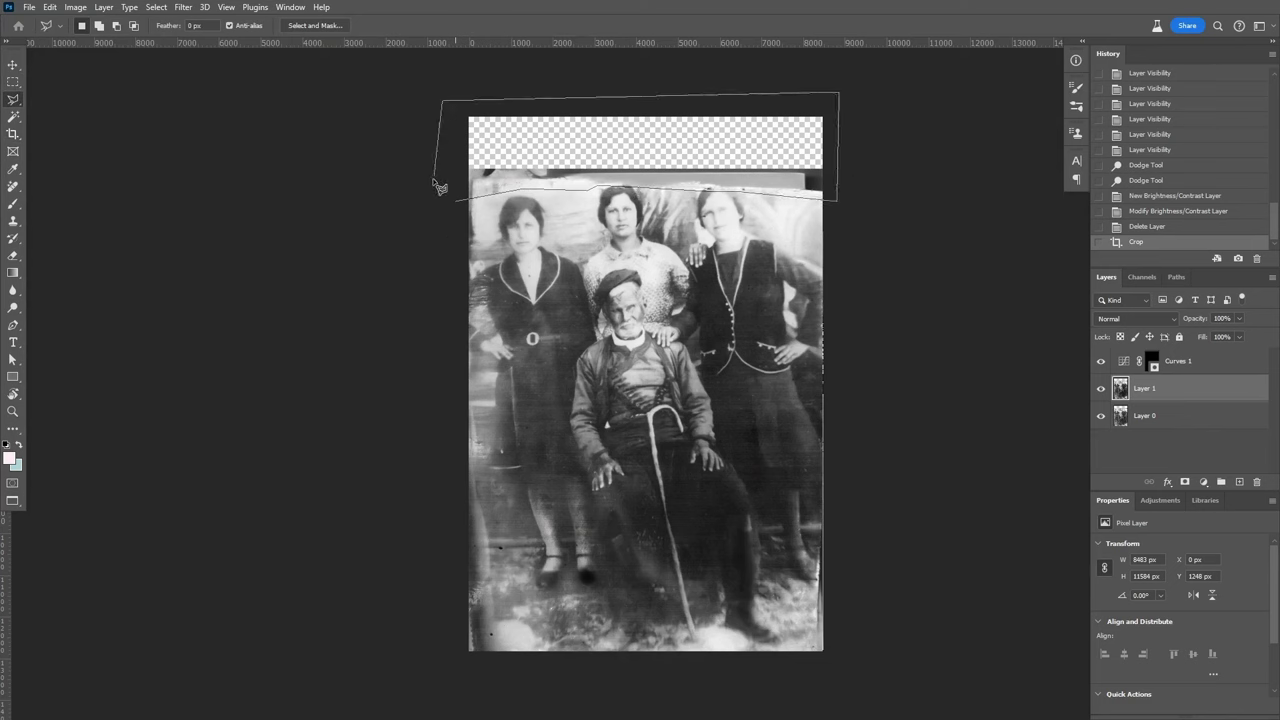
pyautogui.click(455, 198)
pyautogui.click(545, 220)
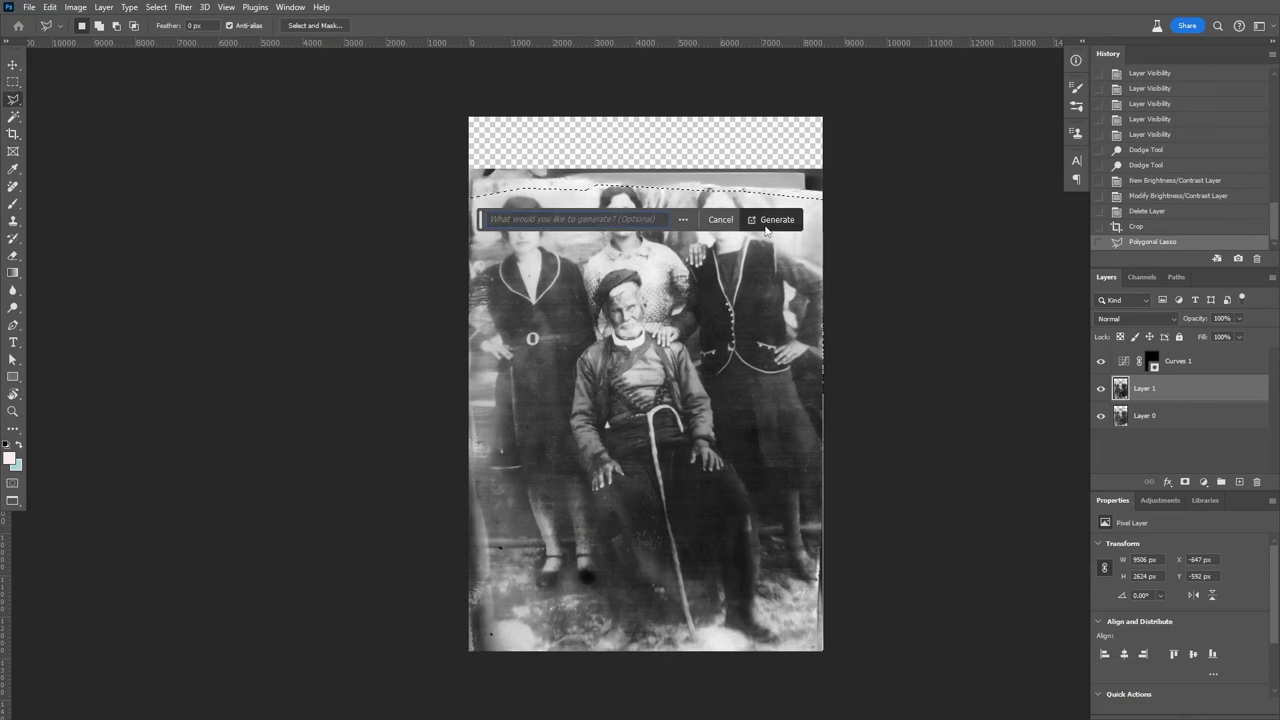
pyautogui.click(770, 220)
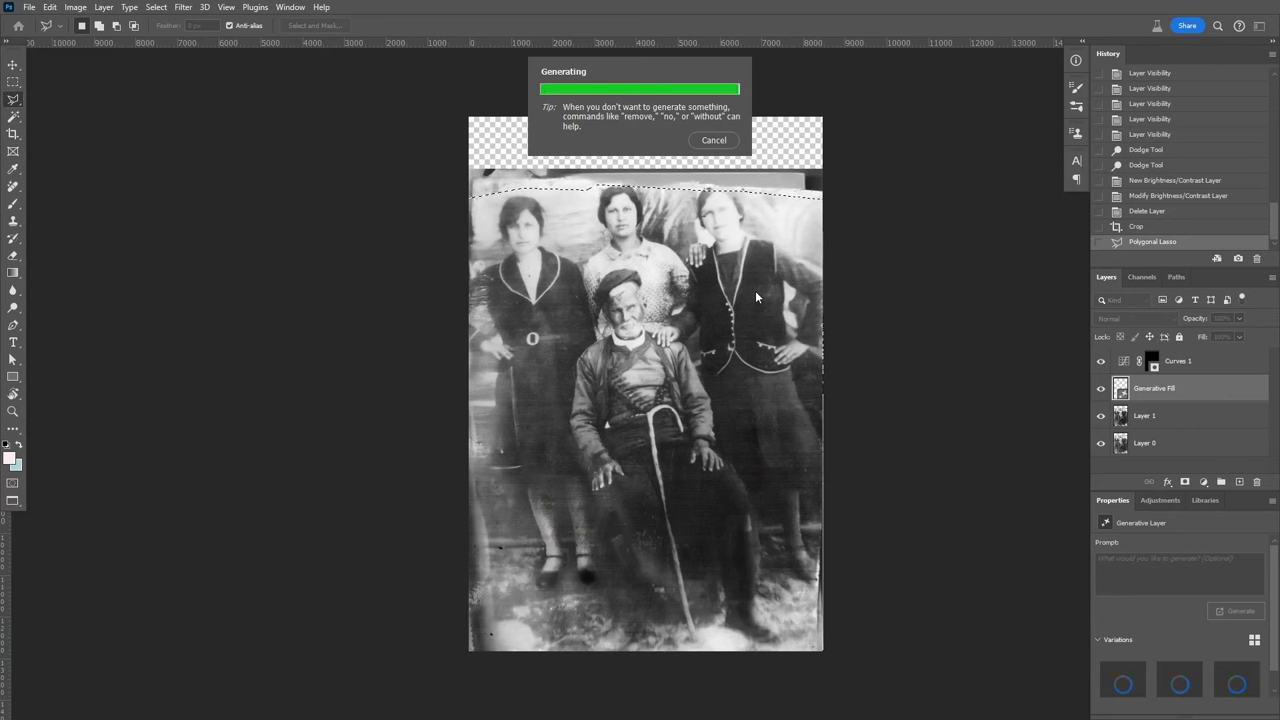
# Step: Go through the generated backdrop variations and choose one without extra figures above the women
pyautogui.click(664, 221)
pyautogui.click(664, 221)
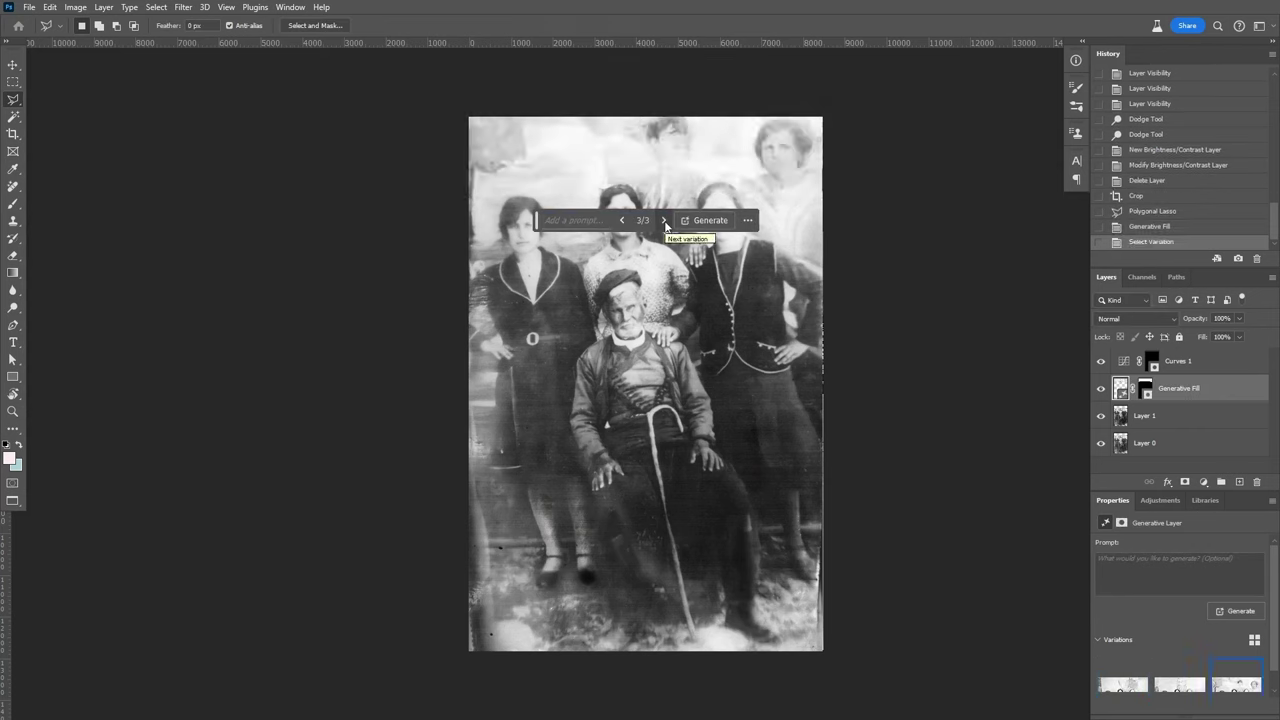
pyautogui.click(664, 221)
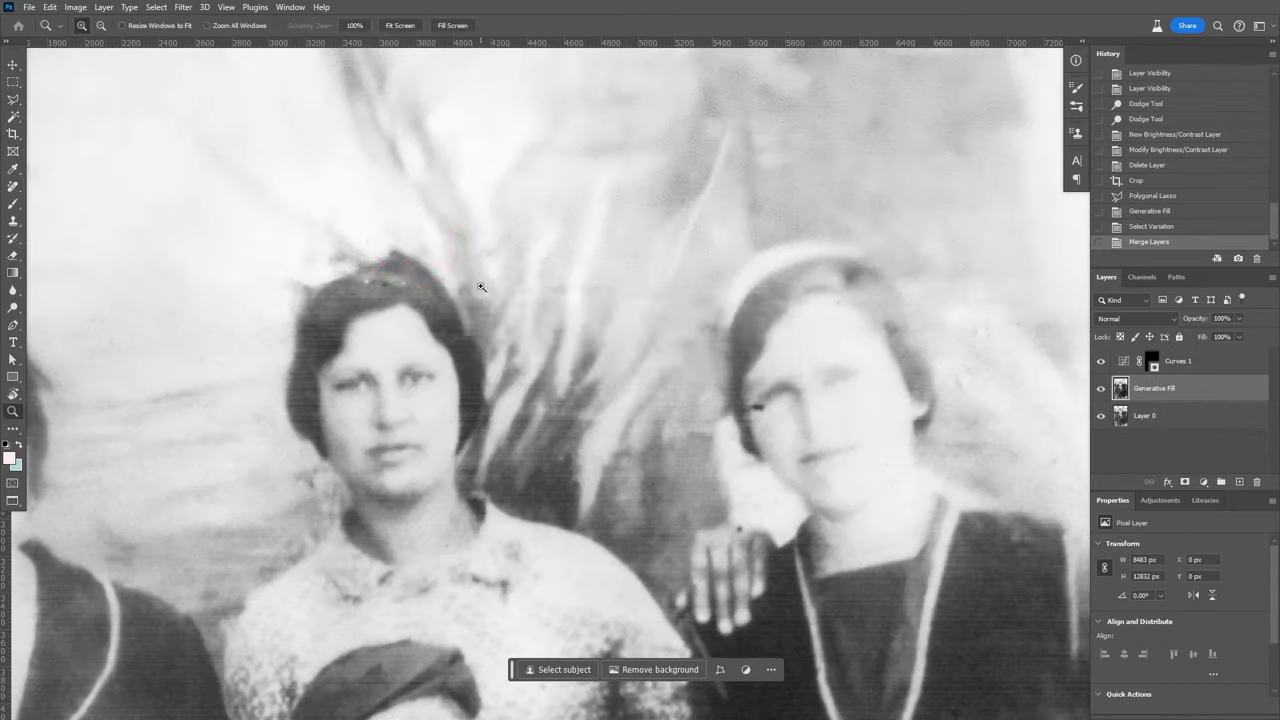
# Step: Erase the dark streaks in the backdrop above the women's heads with the Remove tool
pyautogui.moveTo(400, 220); pyautogui.dragTo(400, 265)
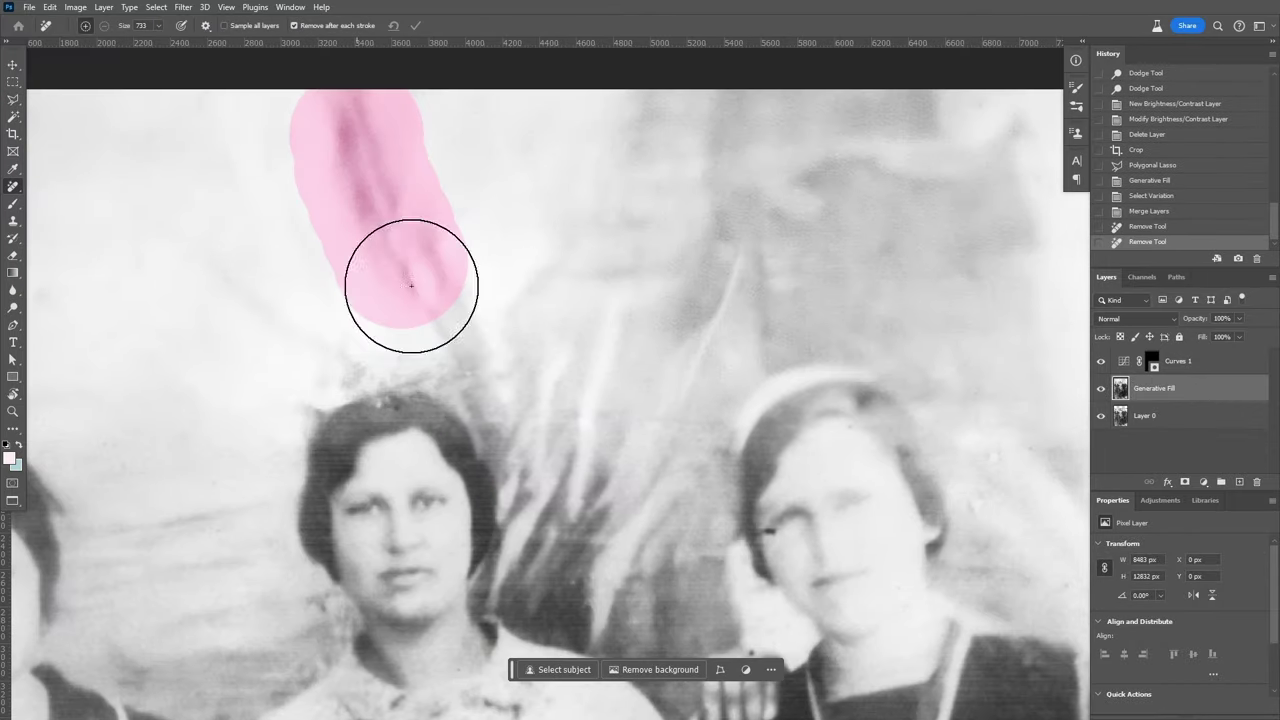
pyautogui.moveTo(730, 210); pyautogui.dragTo(660, 370)
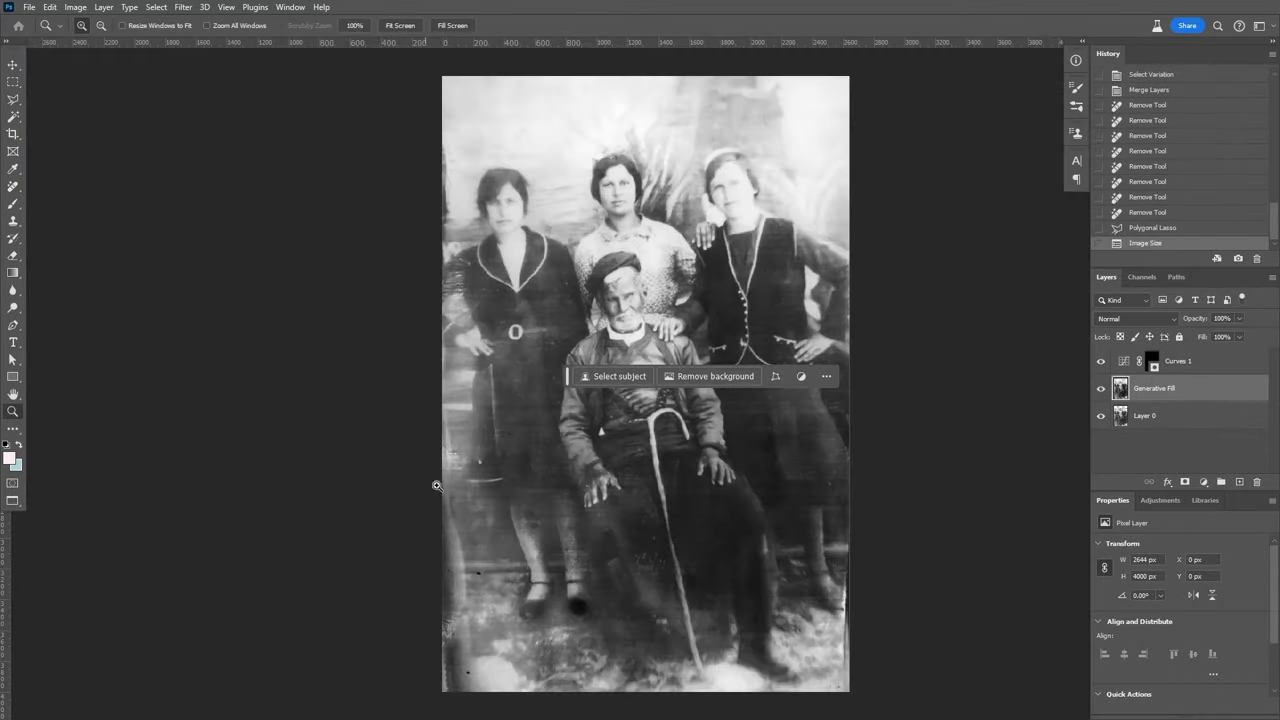
# Step: Replace the damaged lower part of the photo's left edge using a lasso selection and promptless Generative Fill, and merge the result down
pyautogui.press('l')
pyautogui.click(481, 521)
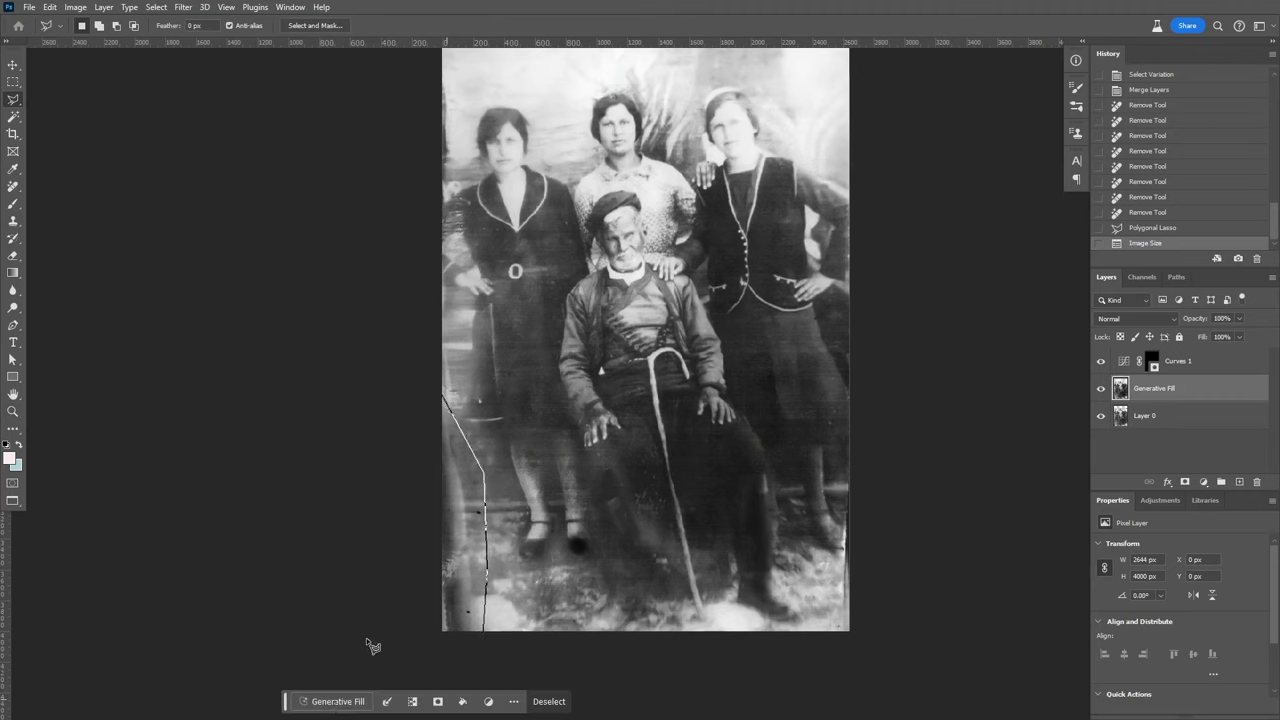
pyautogui.click(335, 701)
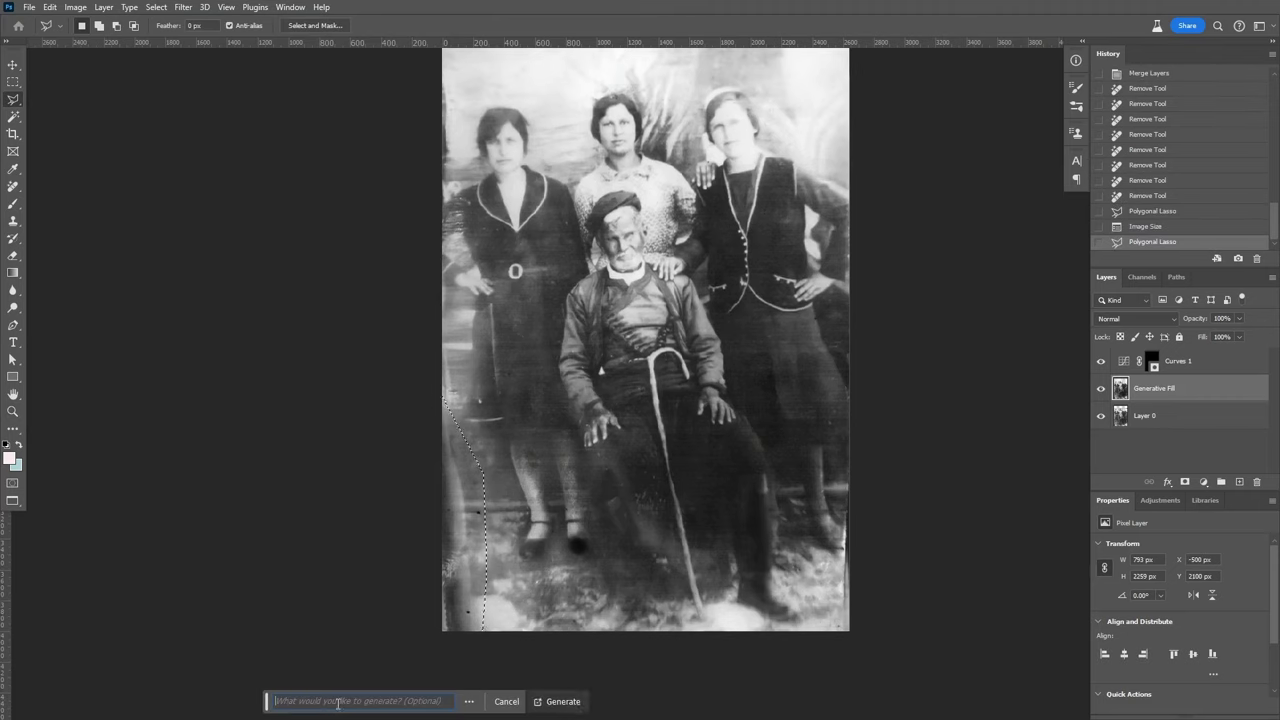
pyautogui.click(548, 701)
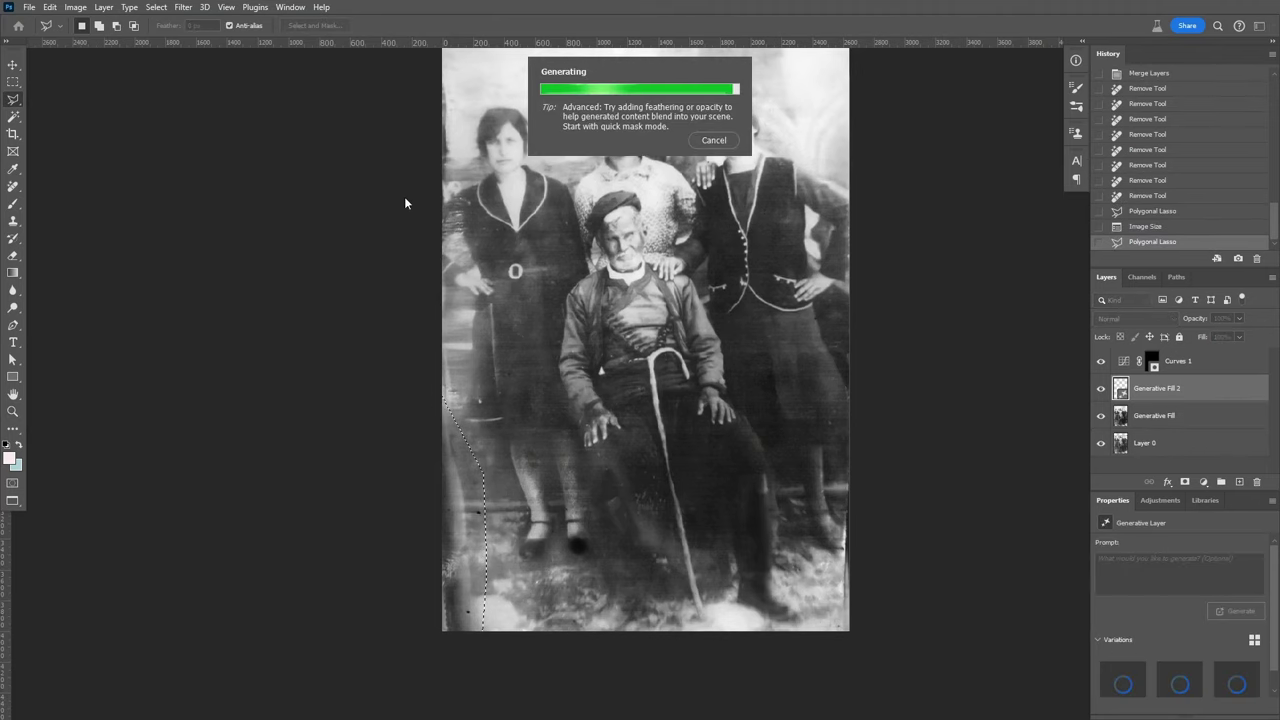
pyautogui.hotkey('ctrl', 'e')
# Step: Outline the damaged strip along the photo's upper left edge, repair it with the Patch tool, and clear the selection
pyautogui.click(419, 218)
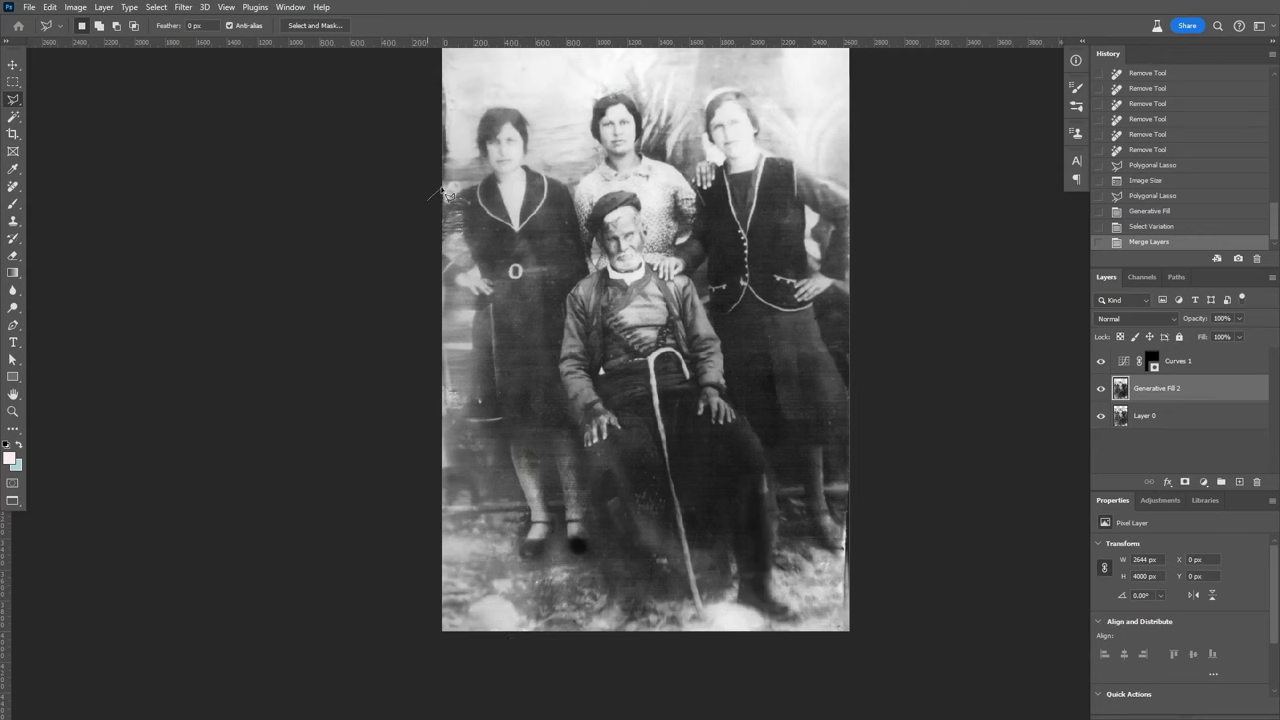
pyautogui.click(459, 96)
pyautogui.doubleClick(443, 114)
pyautogui.click(13, 187)
pyautogui.rightClick(13, 187)
pyautogui.click(70, 224)
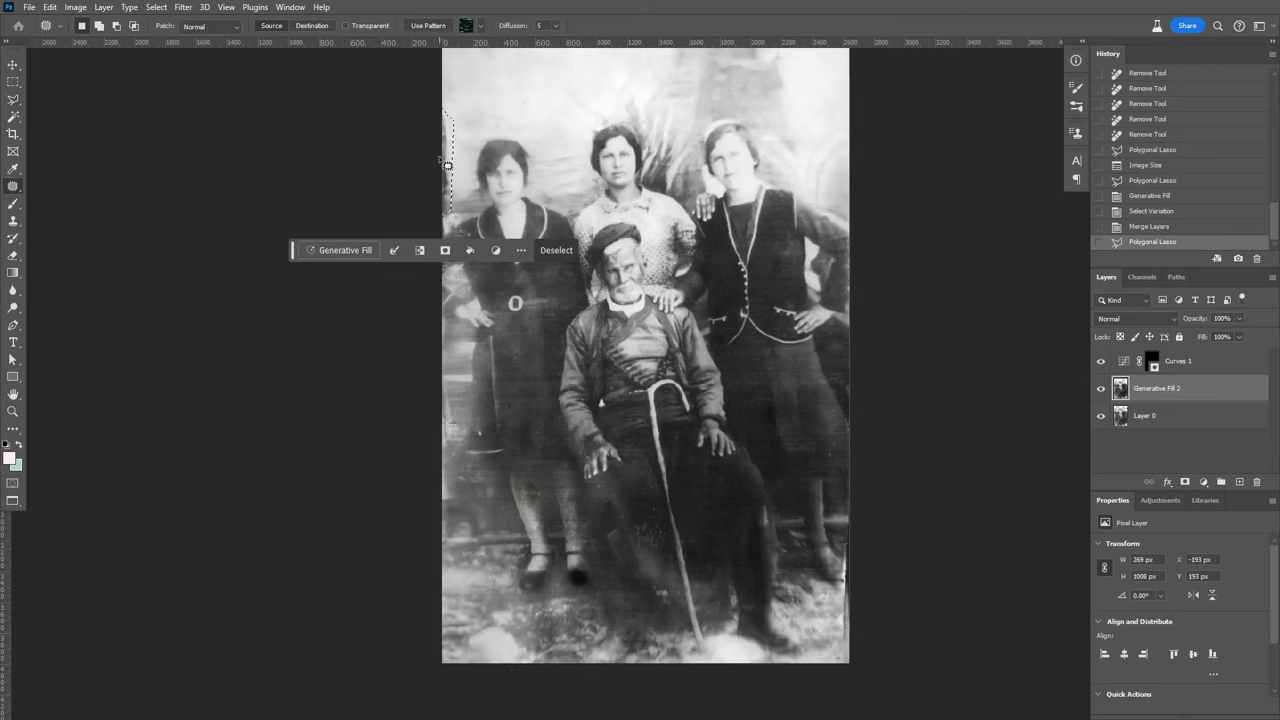
pyautogui.hotkey('ctrl', 'd')
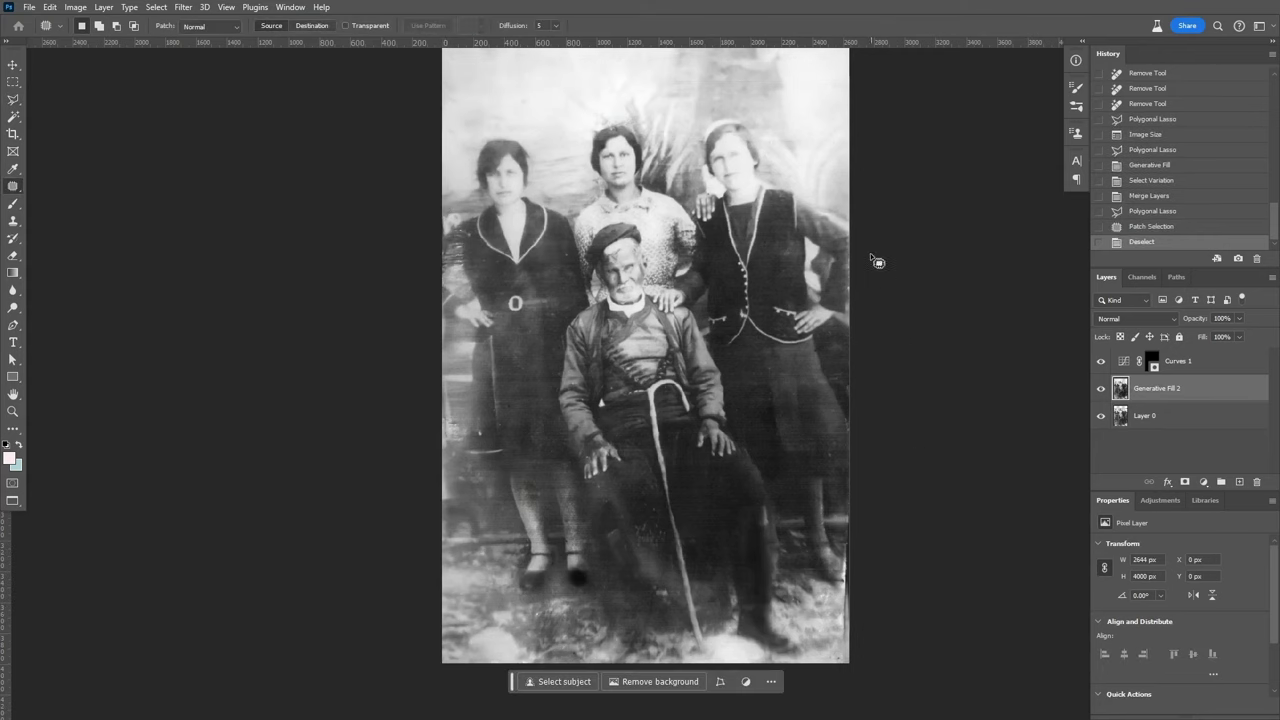
# Step: Rebuild the damaged middle and lower parts of the photo's right edge using Patch tool selections and promptless Generative Fill
pyautogui.moveTo(856, 207); pyautogui.dragTo(842, 287)
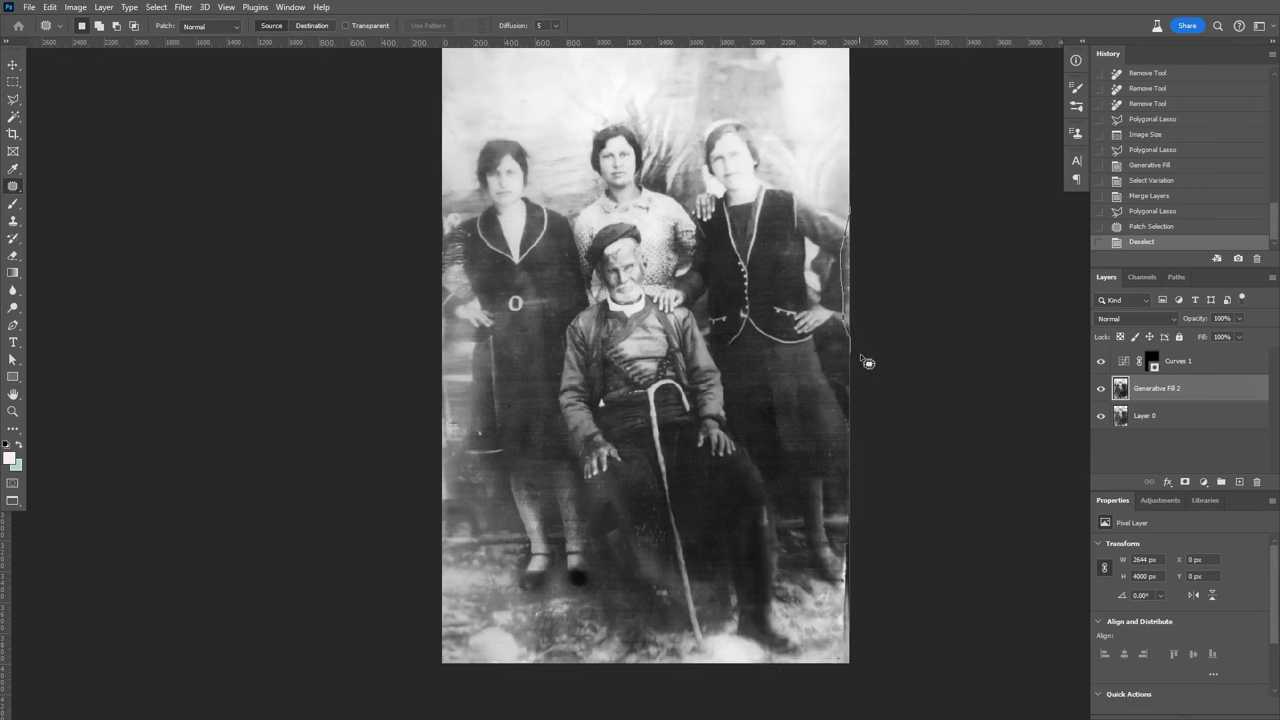
pyautogui.moveTo(861, 355); pyautogui.dragTo(861, 356)
pyautogui.moveTo(849, 502); pyautogui.dragTo(846, 690)
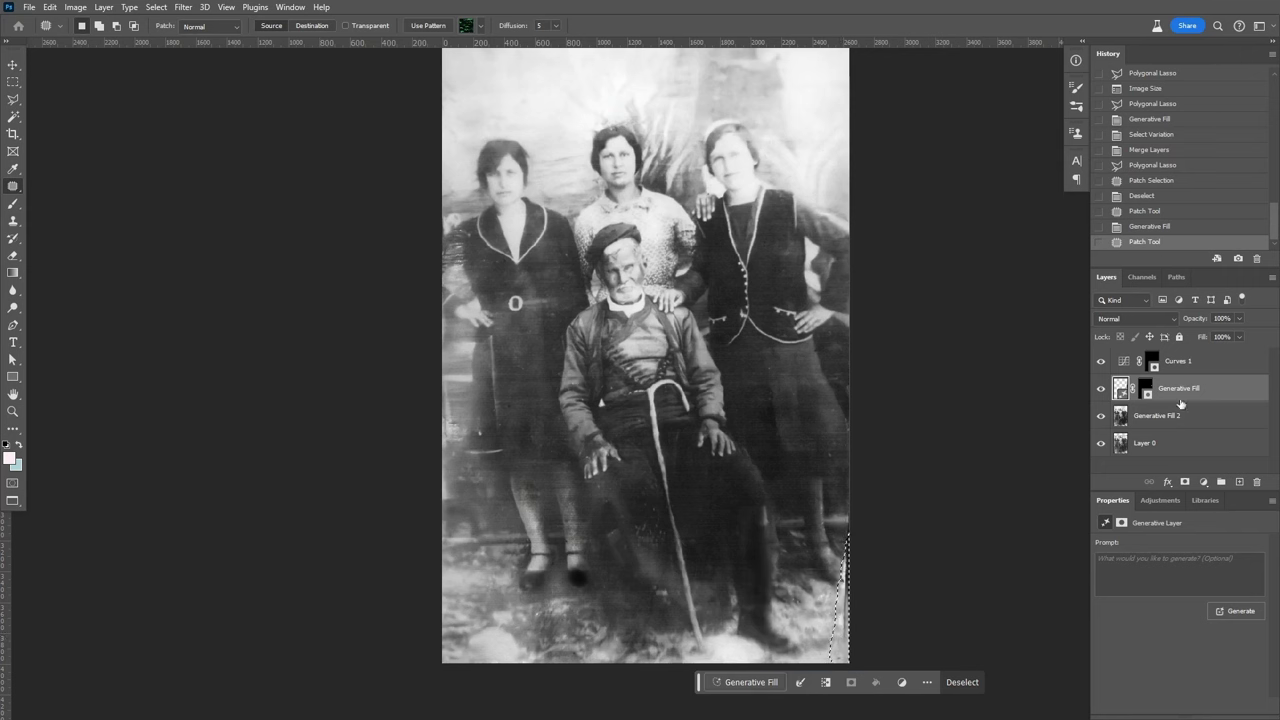
pyautogui.moveTo(845, 645); pyautogui.dragTo(846, 646)
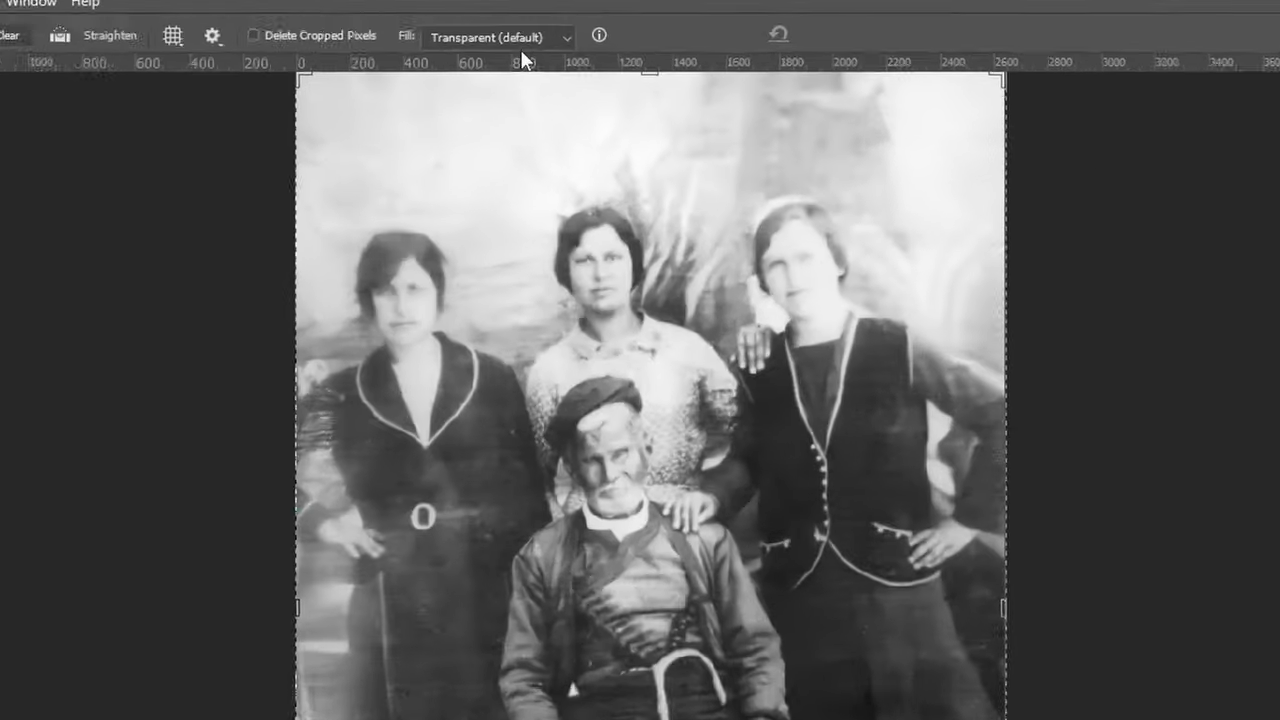
# Step: Straighten the tilted photo with an enlarged crop filled by Generative Expand, and merge the generated layer down
pyautogui.click(515, 37)
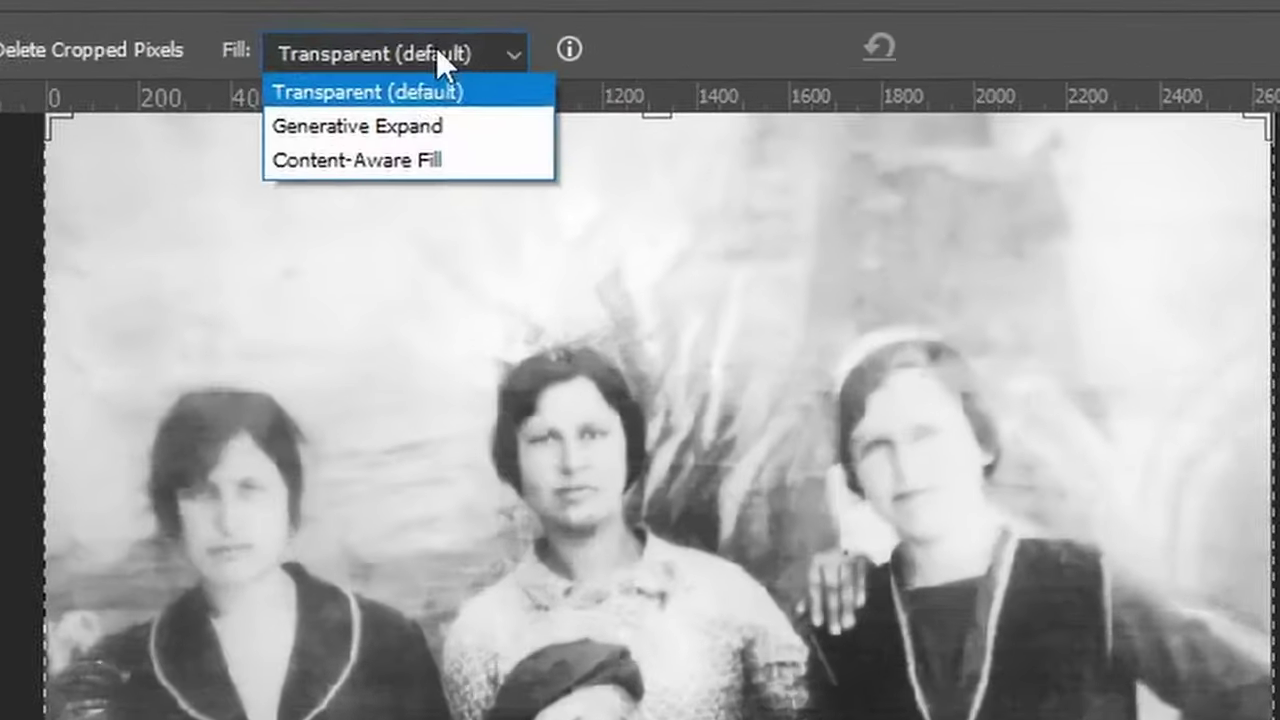
pyautogui.click(474, 79)
pyautogui.moveTo(862, 228); pyautogui.dragTo(870, 289)
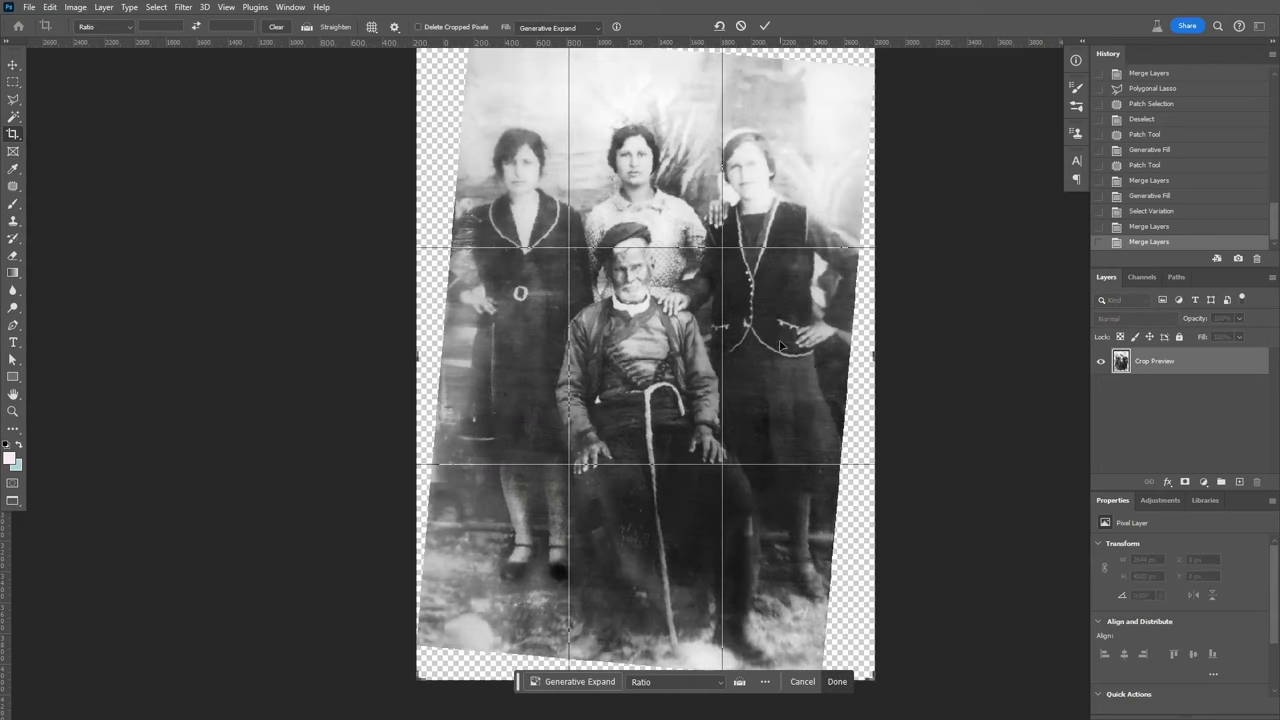
pyautogui.press('Return')
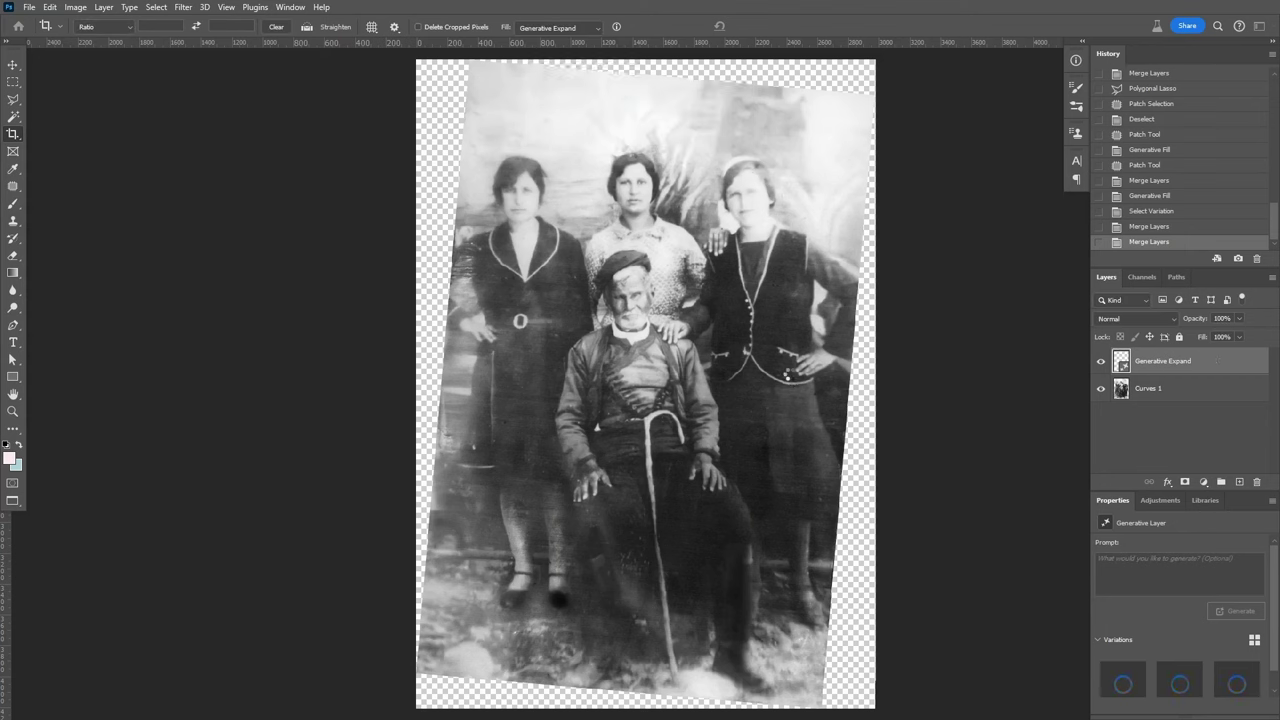
pyautogui.click(665, 702)
pyautogui.click(665, 702)
pyautogui.hotkey('ctrl', 'e')
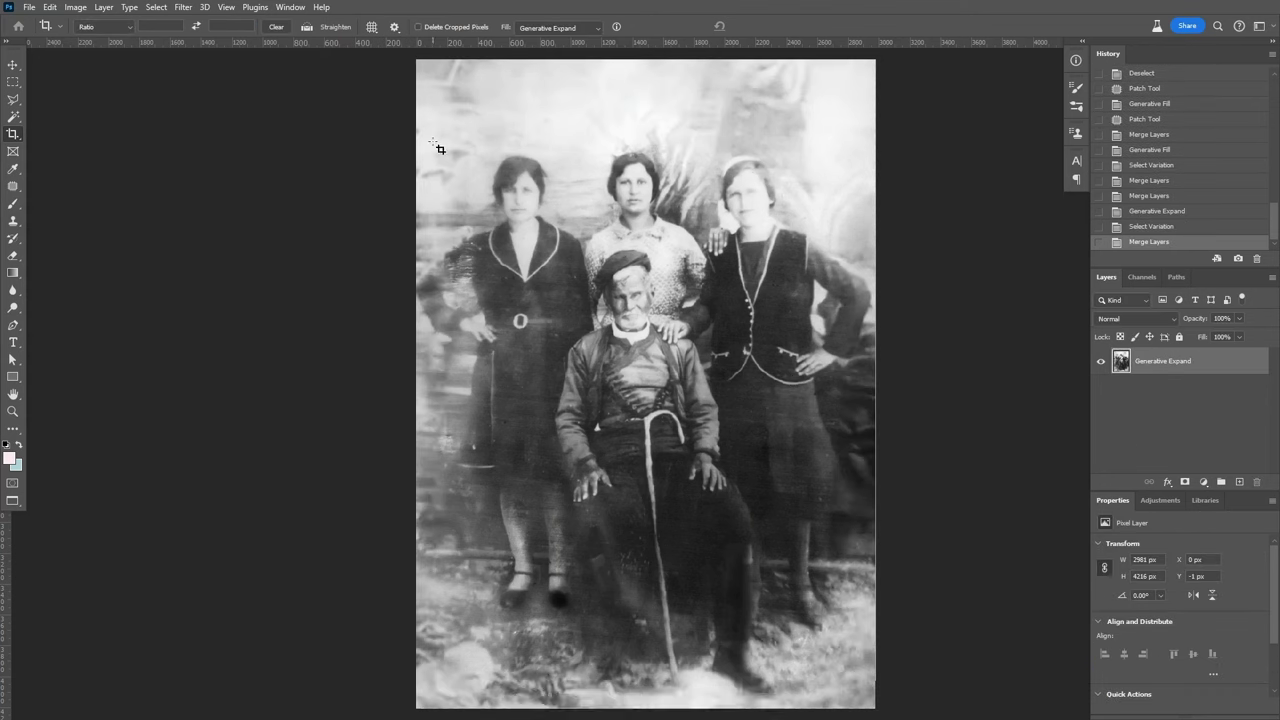
# Step: Crop the expanded photo to a 2:3 ratio and open the Export As settings for a JPG
pyautogui.click(443, 143)
pyautogui.press('Return')
pyautogui.click(29, 7)
pyautogui.moveTo(100, 231)
pyautogui.click(273, 256)
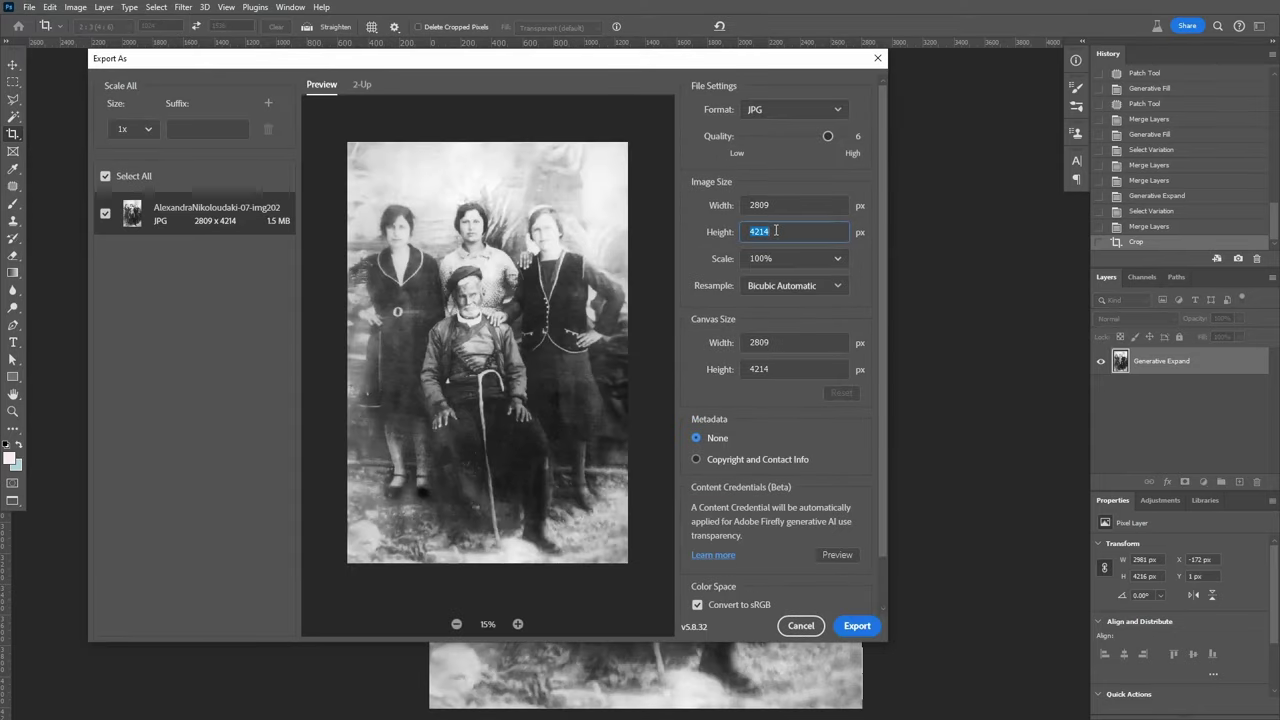
pyautogui.press('Escape')
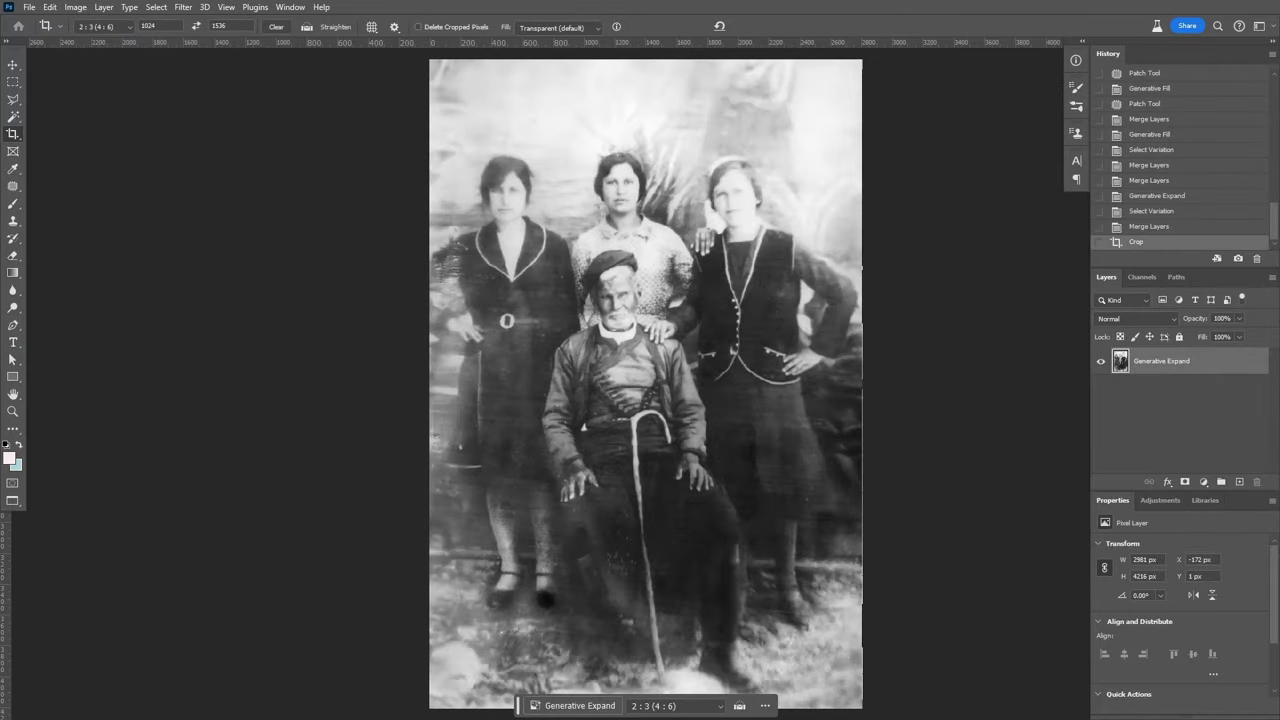
# Step: Switch to the Stable Diffusion web interface in the browser and load the restored photo as the img2img source
pyautogui.hotkey('alt', 'Tab')
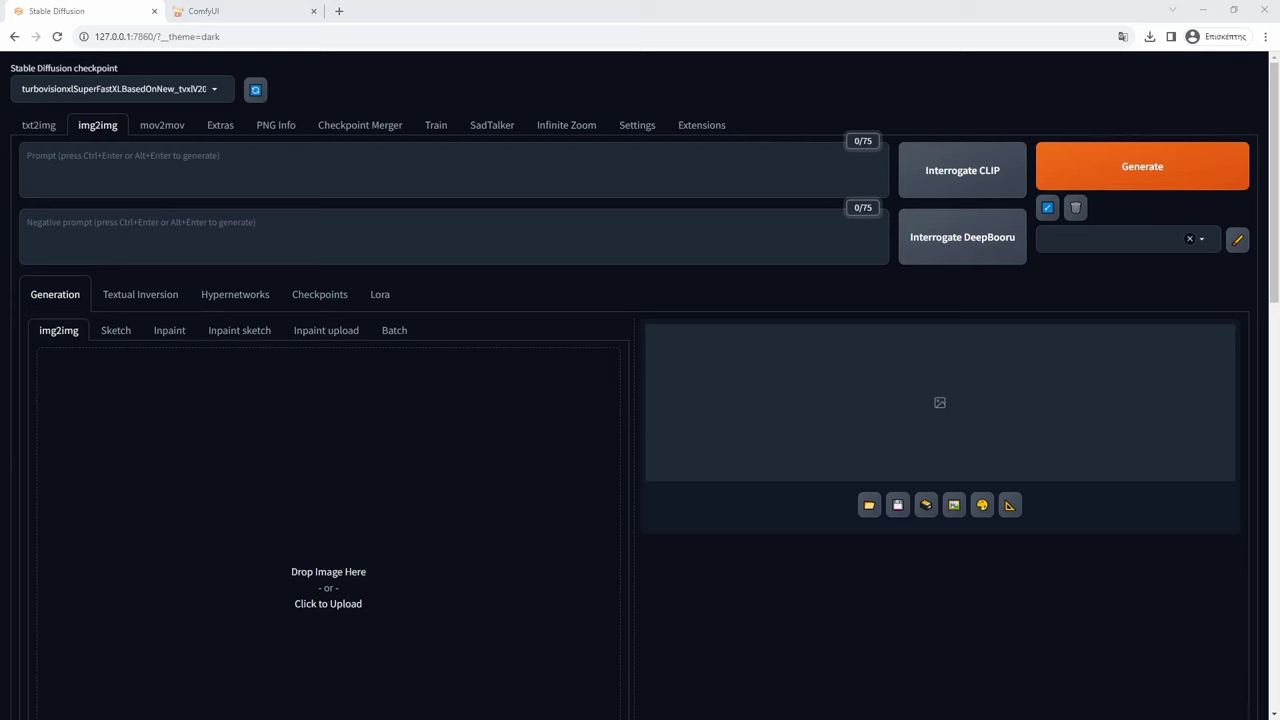
pyautogui.hotkey('ctrl', 'v')
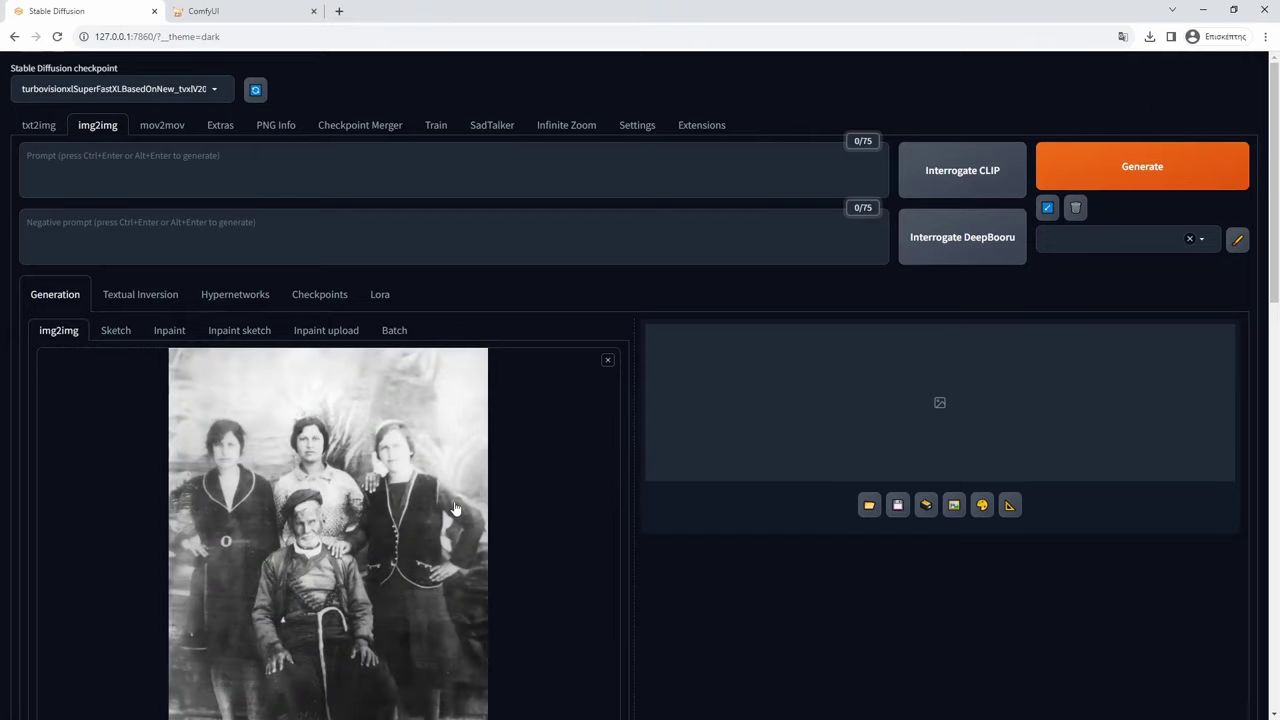
pyautogui.scroll(-3, 536, 529)
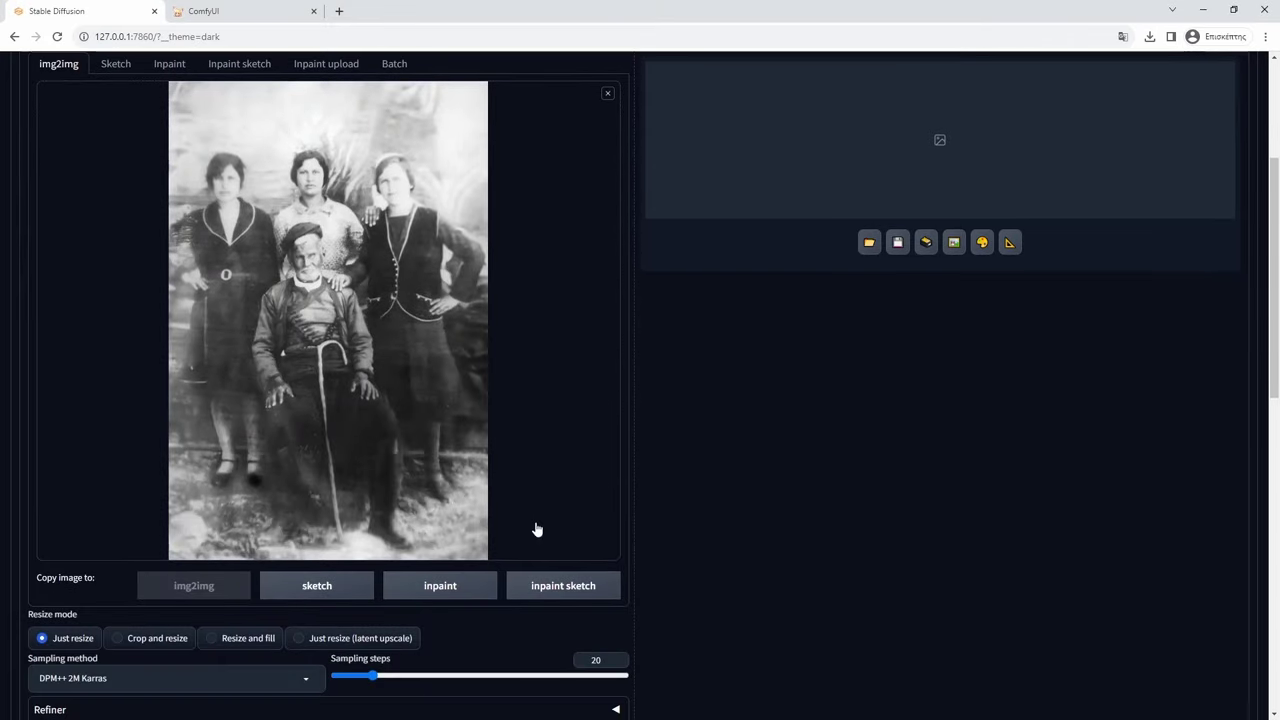
pyautogui.scroll(-2, 348, 600)
# Step: Remove the wall and painting from the prompt and add "and an old man wearing black boots is sitting in front of them"
pyautogui.scroll(5, 269, 551)
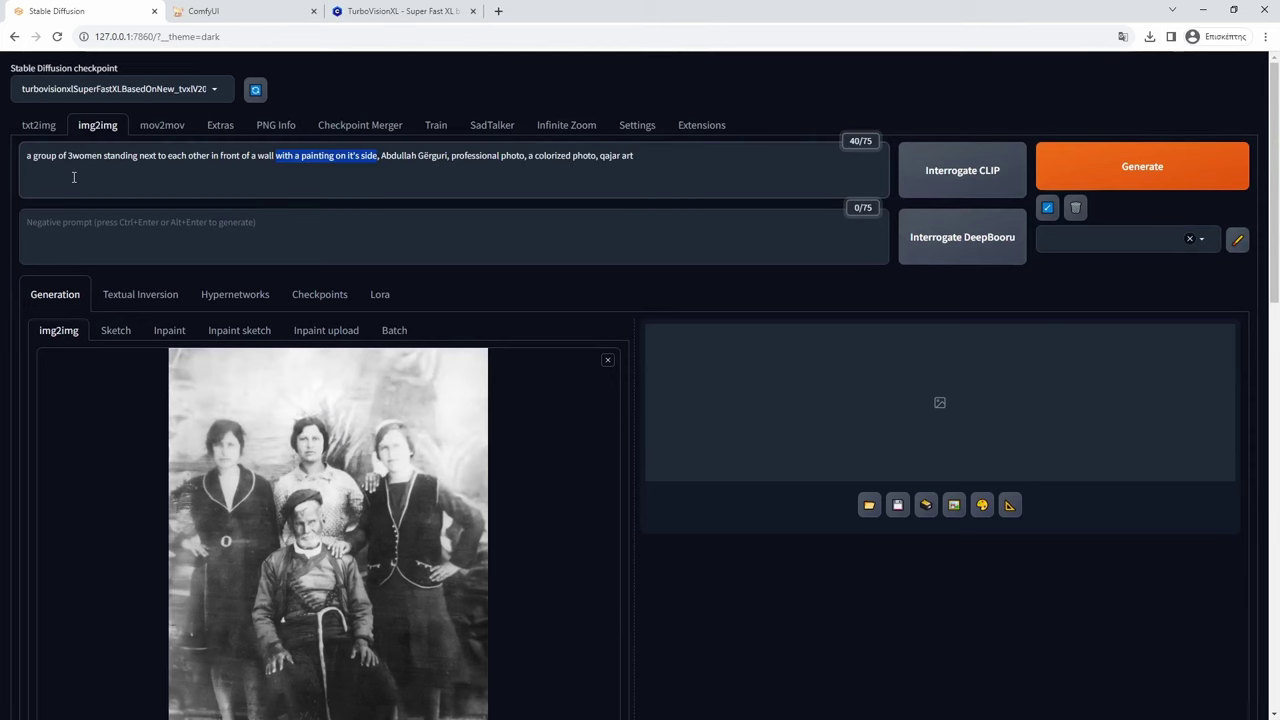
pyautogui.press('BackSpace')
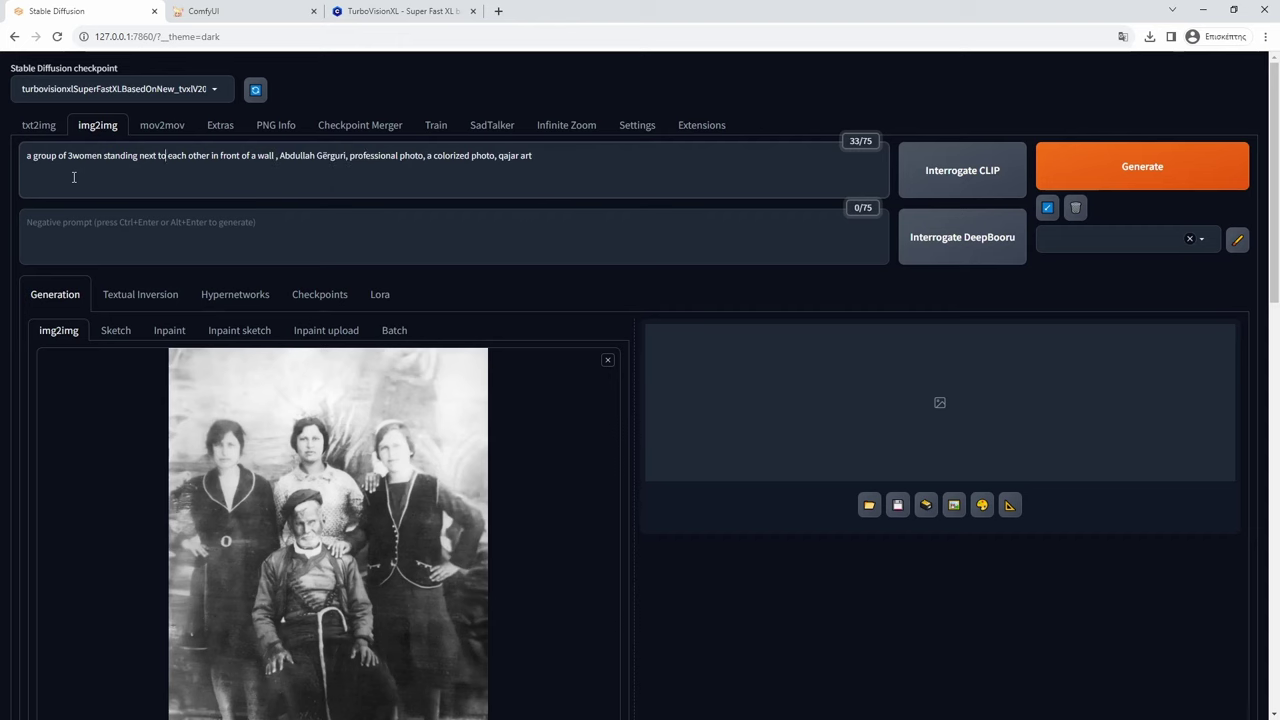
pyautogui.write('and an old man wearing black b')
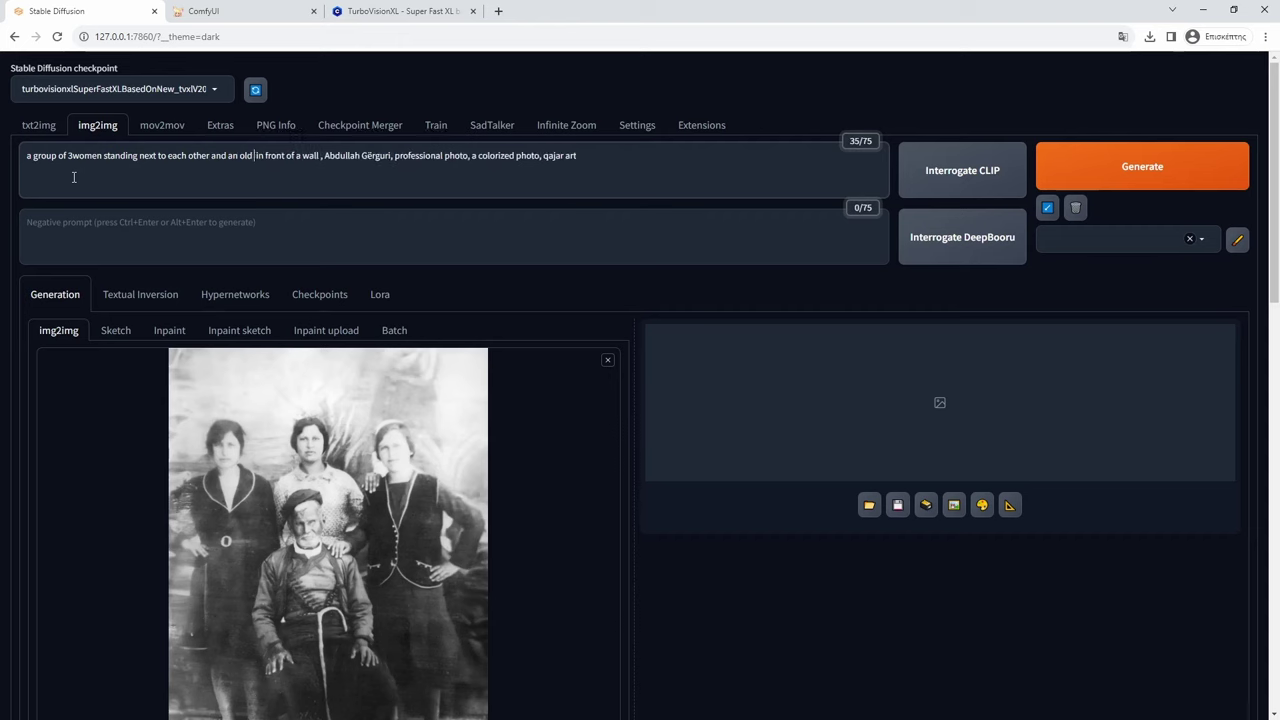
pyautogui.write('oots is sitting in front of them')
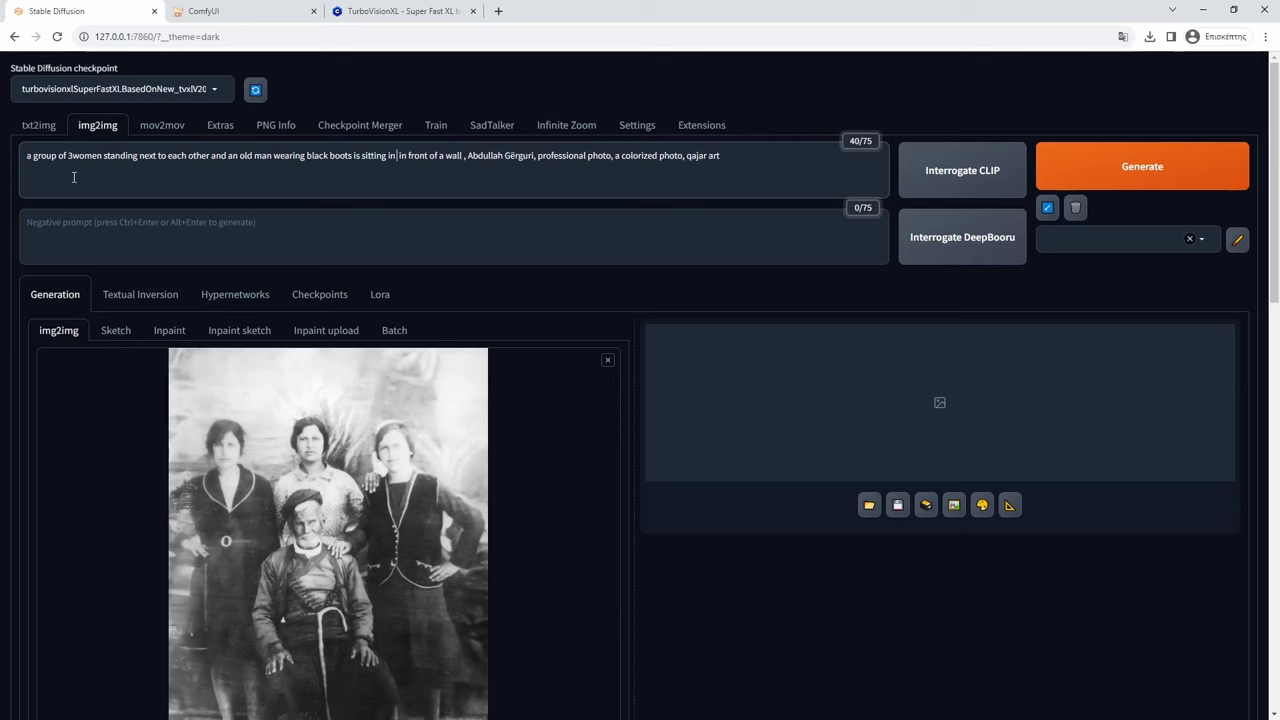
pyautogui.hotkey('shift', 'ctrl', 'Right')
pyautogui.hotkey('shift', 'ctrl', 'Right')
pyautogui.hotkey('shift', 'ctrl', 'Right')
pyautogui.hotkey('shift', 'ctrl', 'Right')
pyautogui.hotkey('shift', 'ctrl', 'Right')
pyautogui.press('BackSpace')
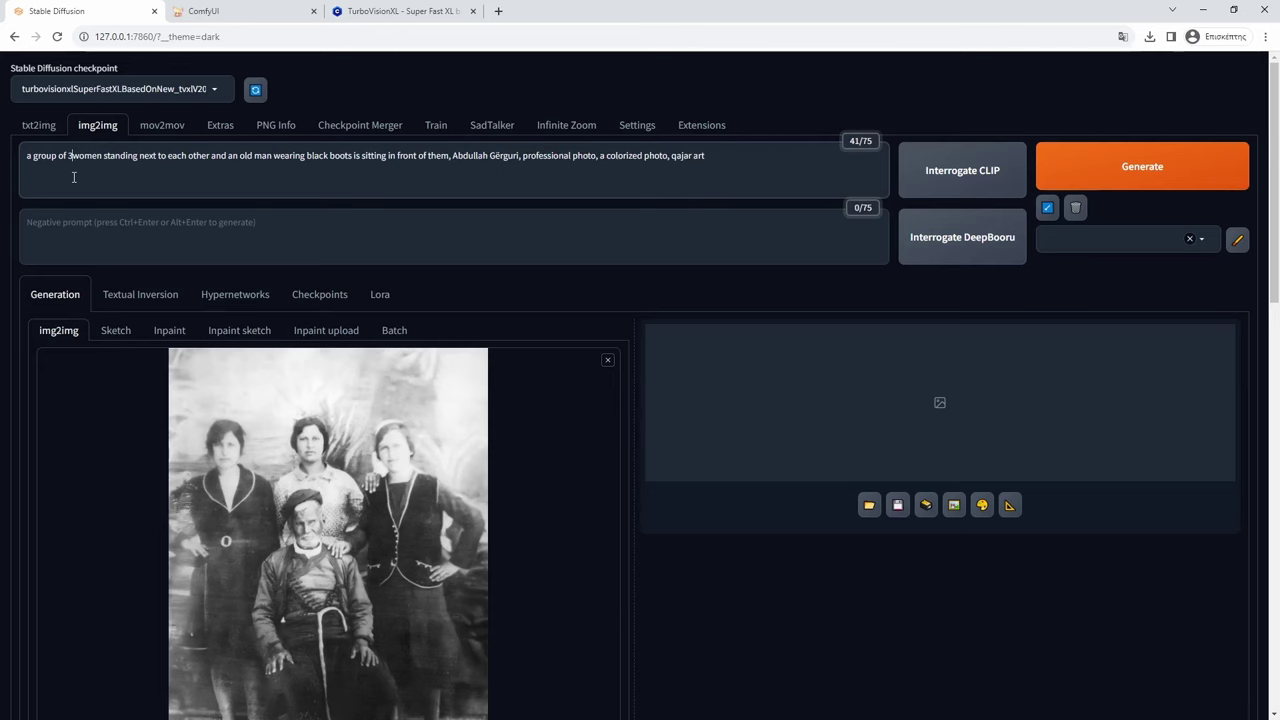
# Step: Set 5 sampling steps and the DPM++ SDE sampling method, and check them against the TurboVisionXL page's suggested settings
pyautogui.scroll(-5, 100, 306)
pyautogui.moveTo(346, 411); pyautogui.dragTo(344, 412)
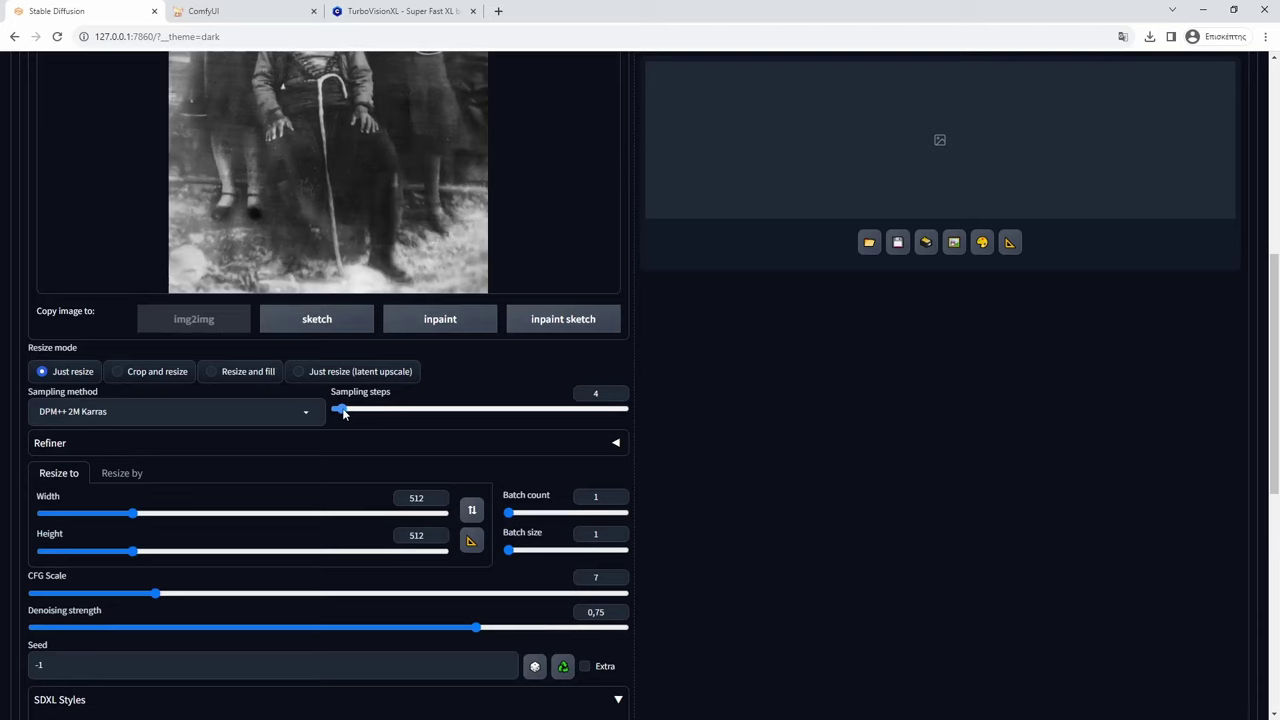
pyautogui.click(265, 414)
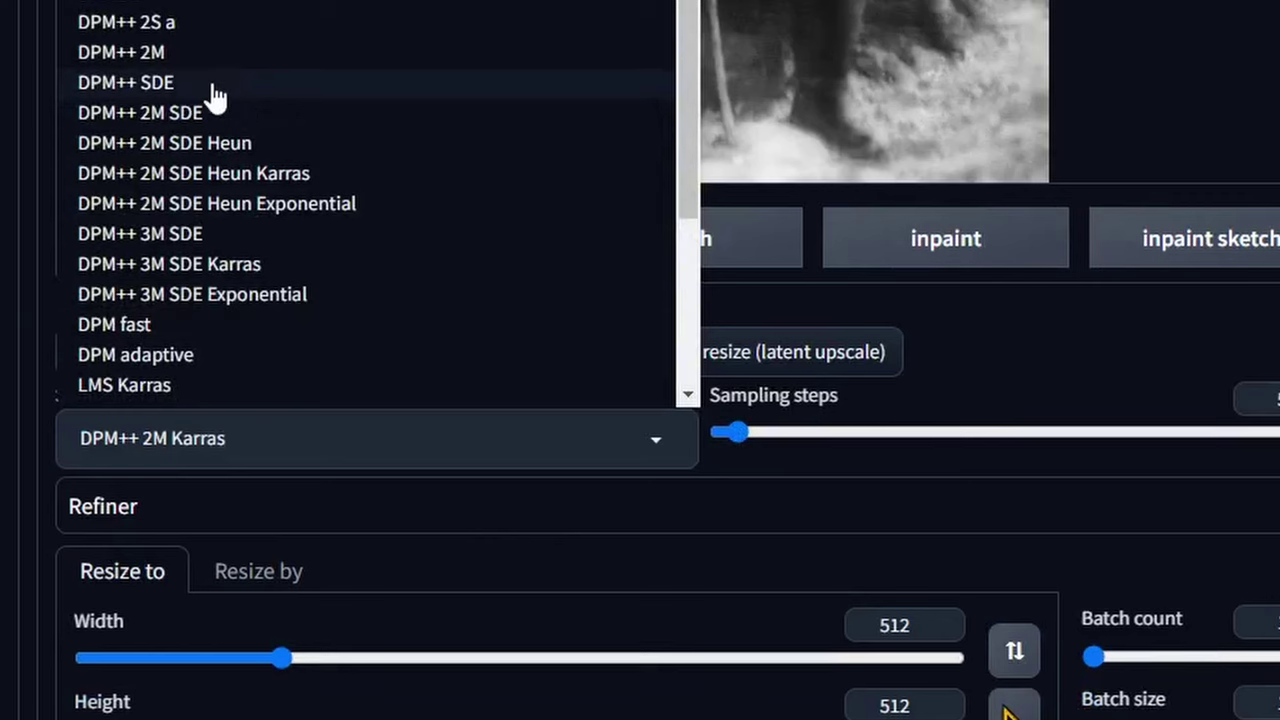
pyautogui.click(213, 97)
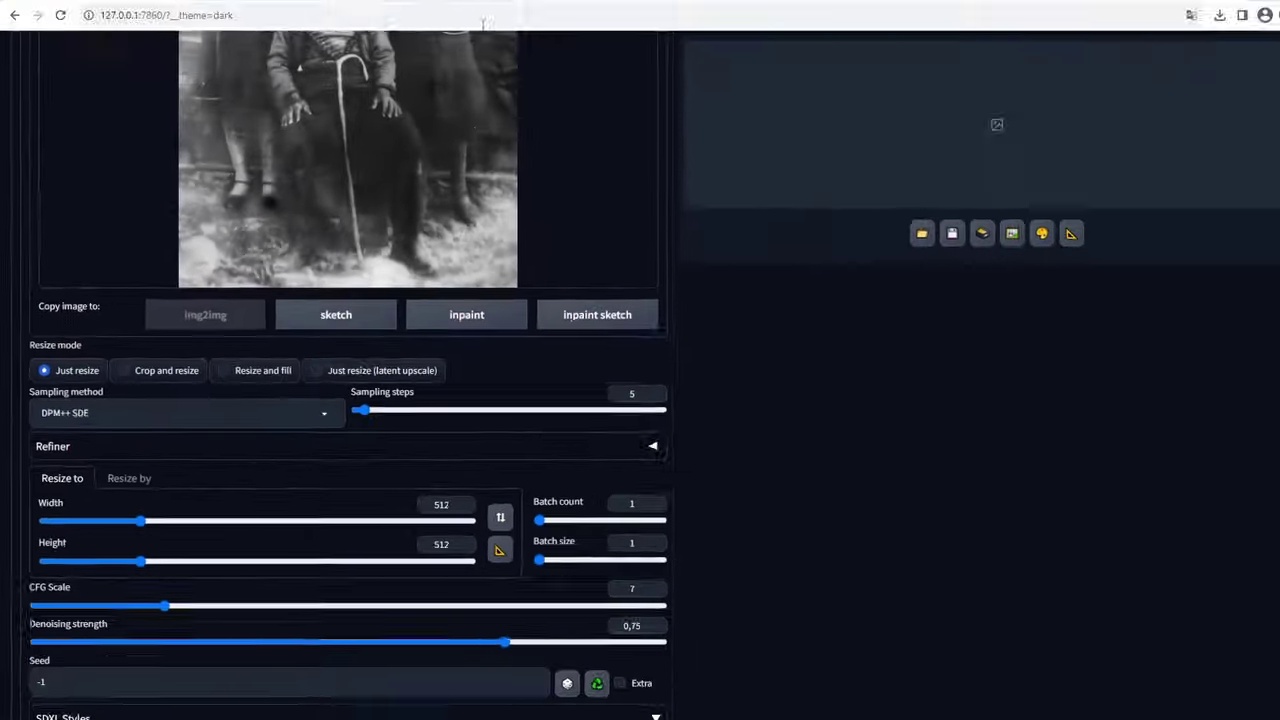
pyautogui.click(403, 10)
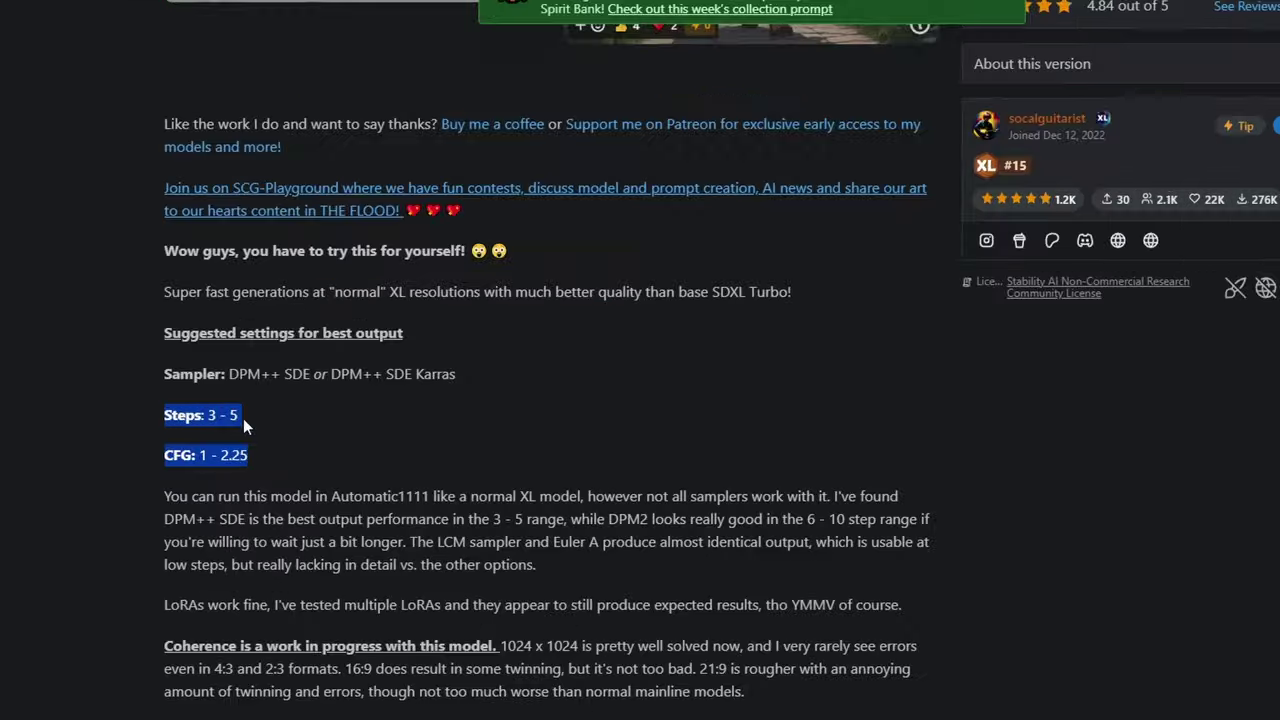
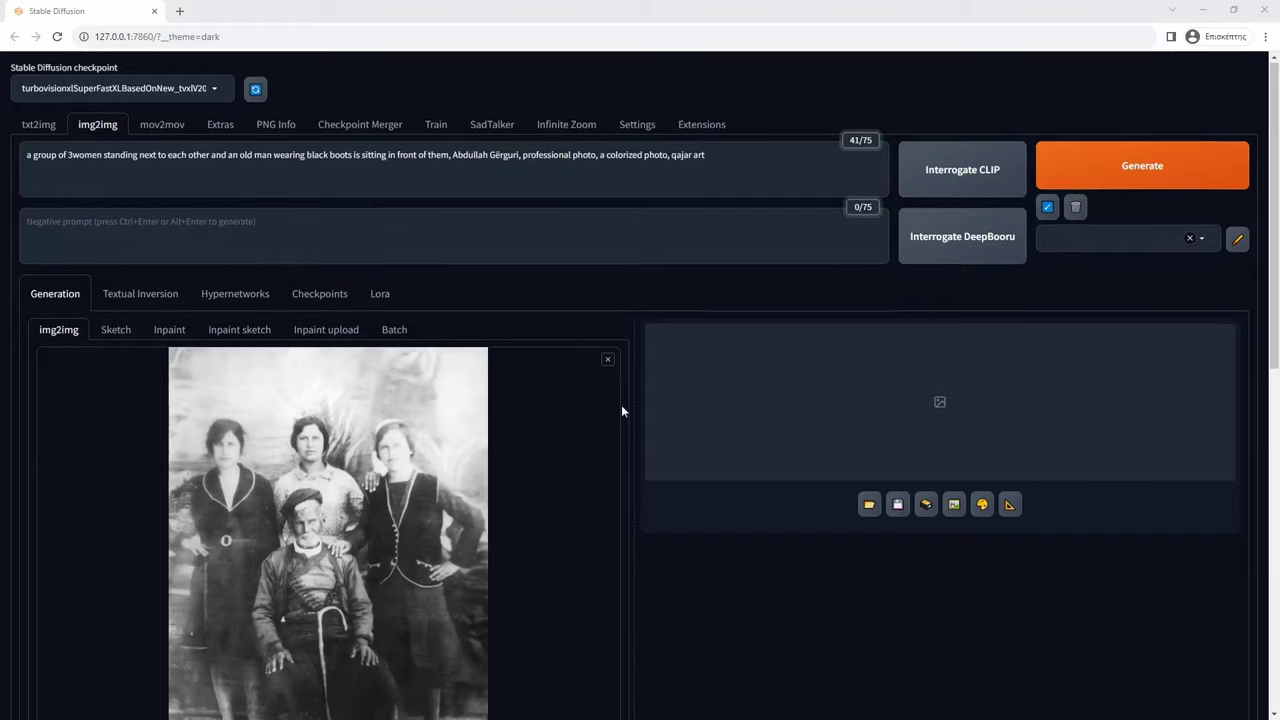
# Step: Enable the Loopback script with 4 loops and a Linear denoising strength curve
pyautogui.scroll(-5, 621, 404)
pyautogui.scroll(-3, 618, 439)
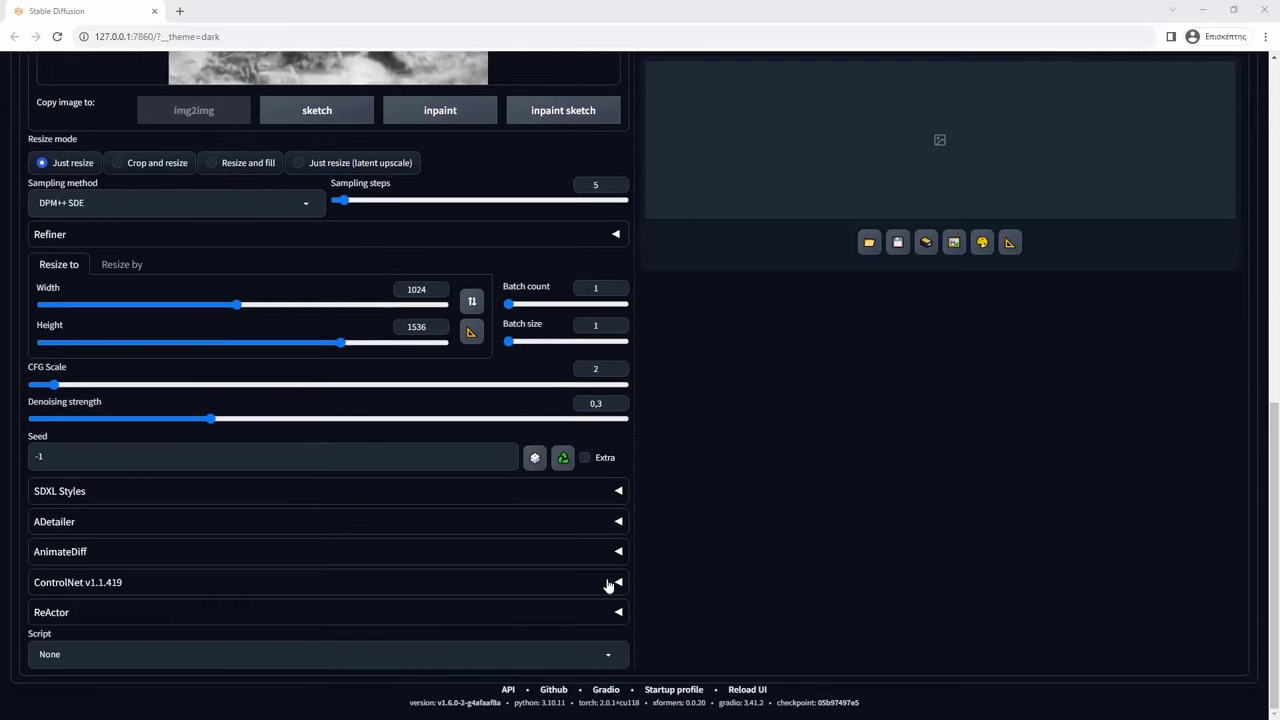
pyautogui.click(364, 655)
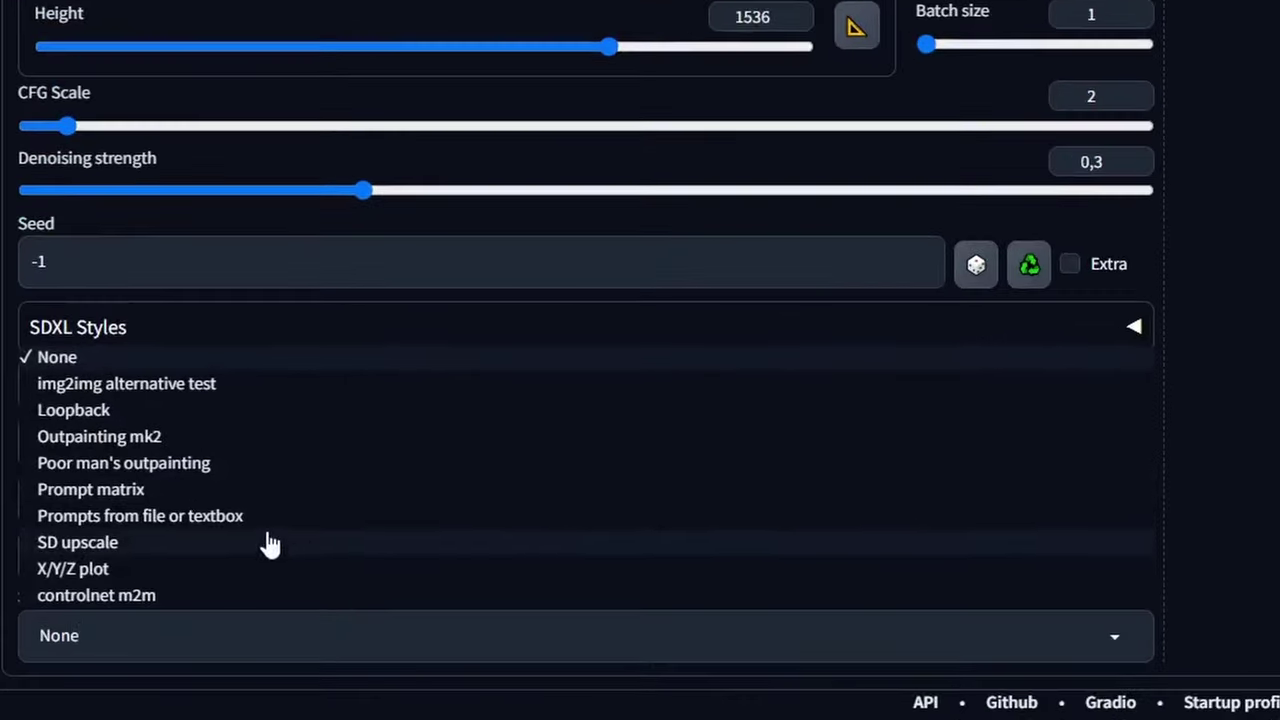
pyautogui.click(118, 412)
pyautogui.scroll(-4, 206, 680)
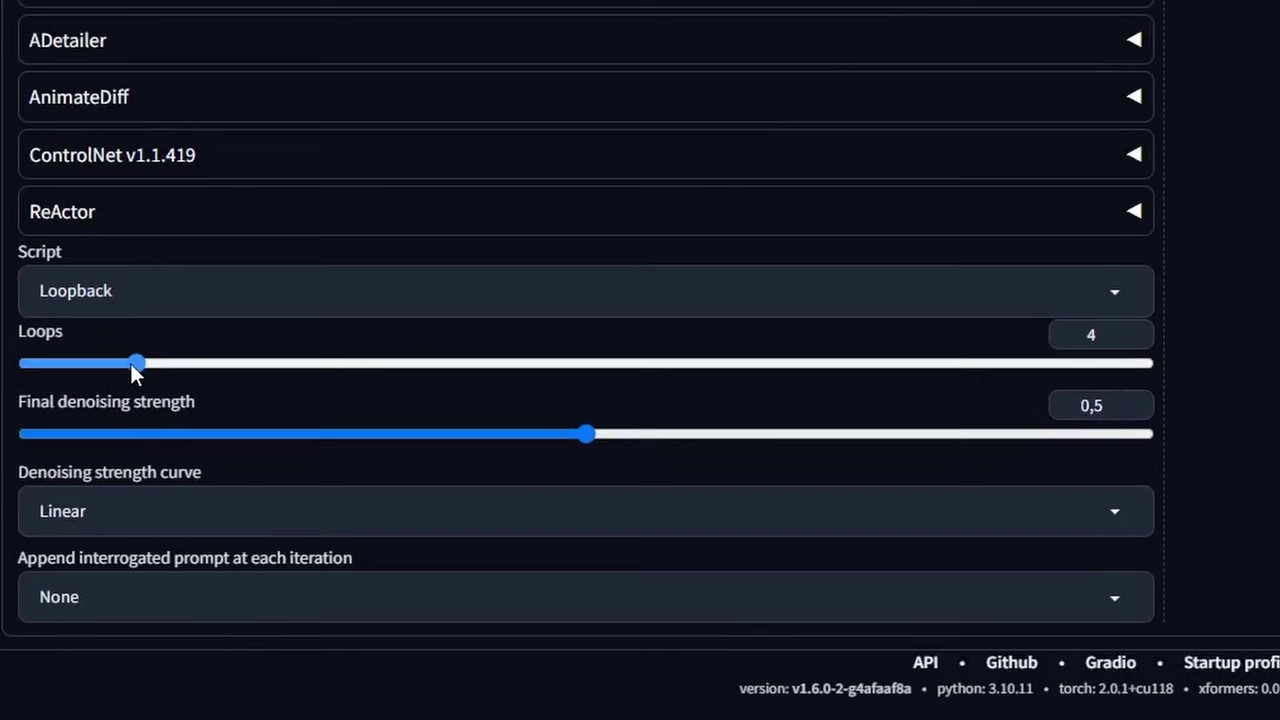
pyautogui.click(208, 511)
pyautogui.press('Escape')
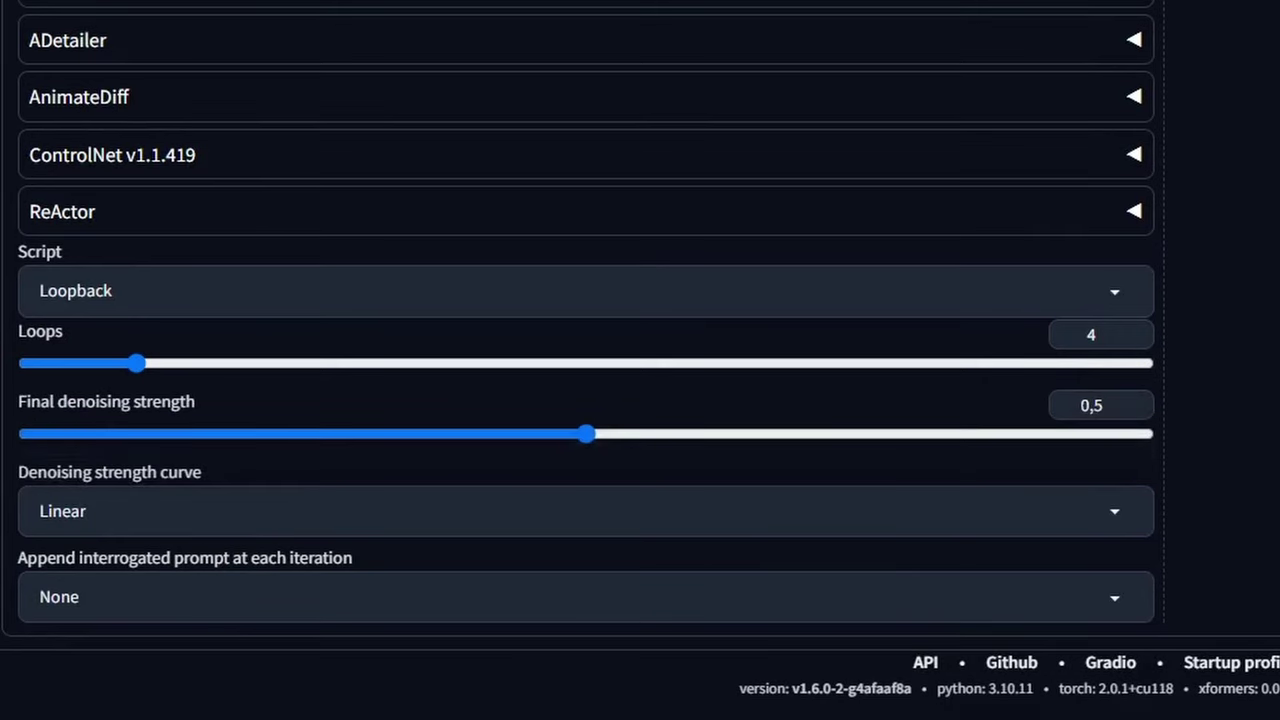
# Step: Lower the img2img denoising strength to 0.1
pyautogui.scroll(15, 1257, 514)
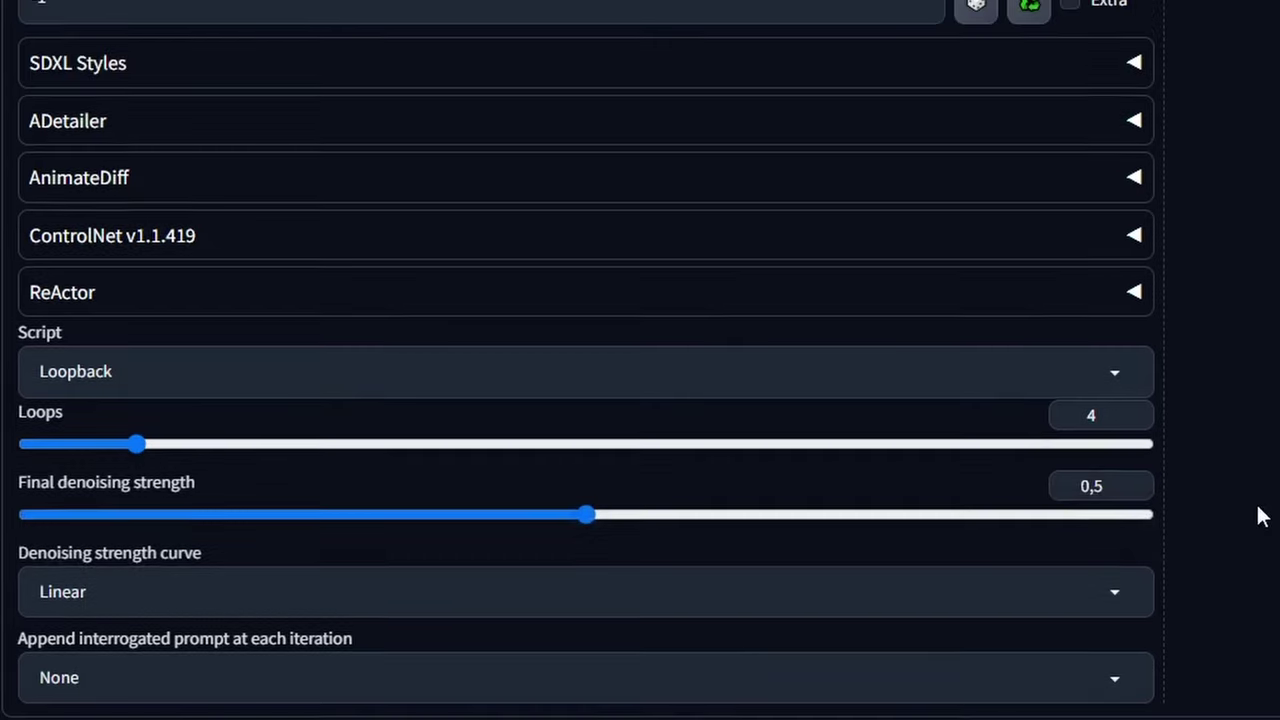
pyautogui.scroll(-6, 1137, 403)
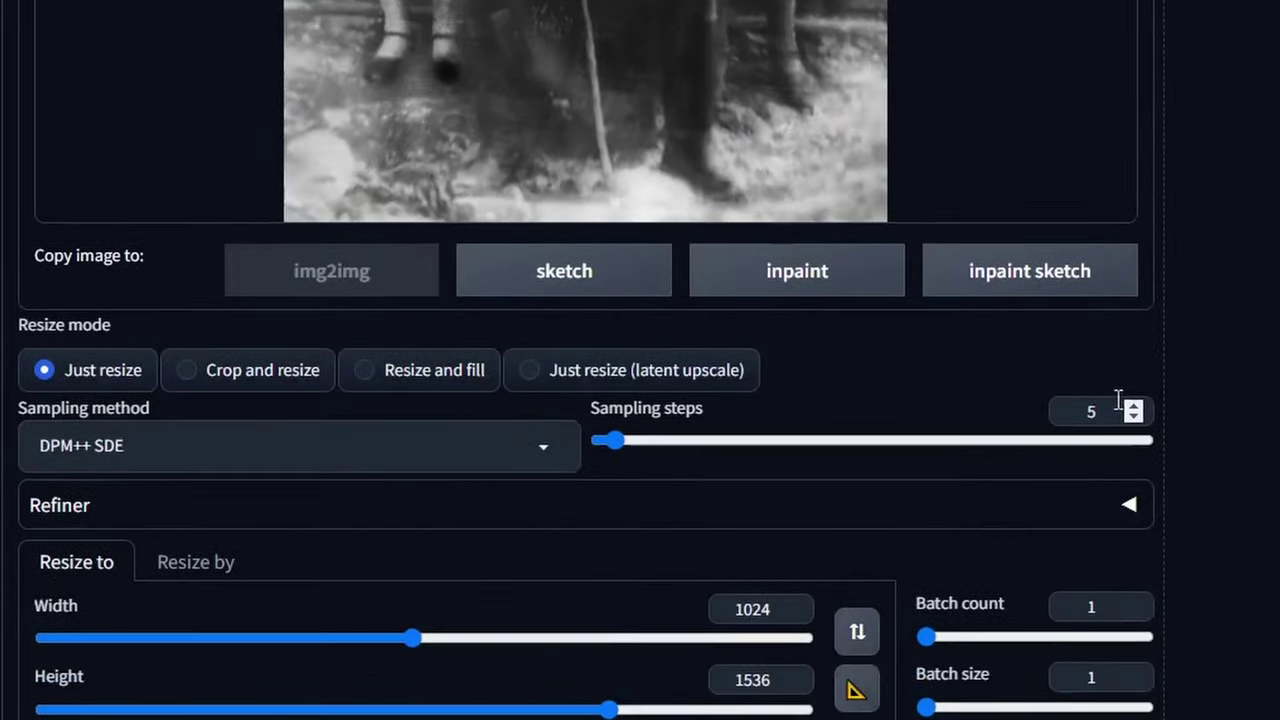
pyautogui.moveTo(133, 476)
pyautogui.mouseDown()
pyautogui.moveTo(112, 477)
pyautogui.moveTo(141, 476)
pyautogui.mouseUp()
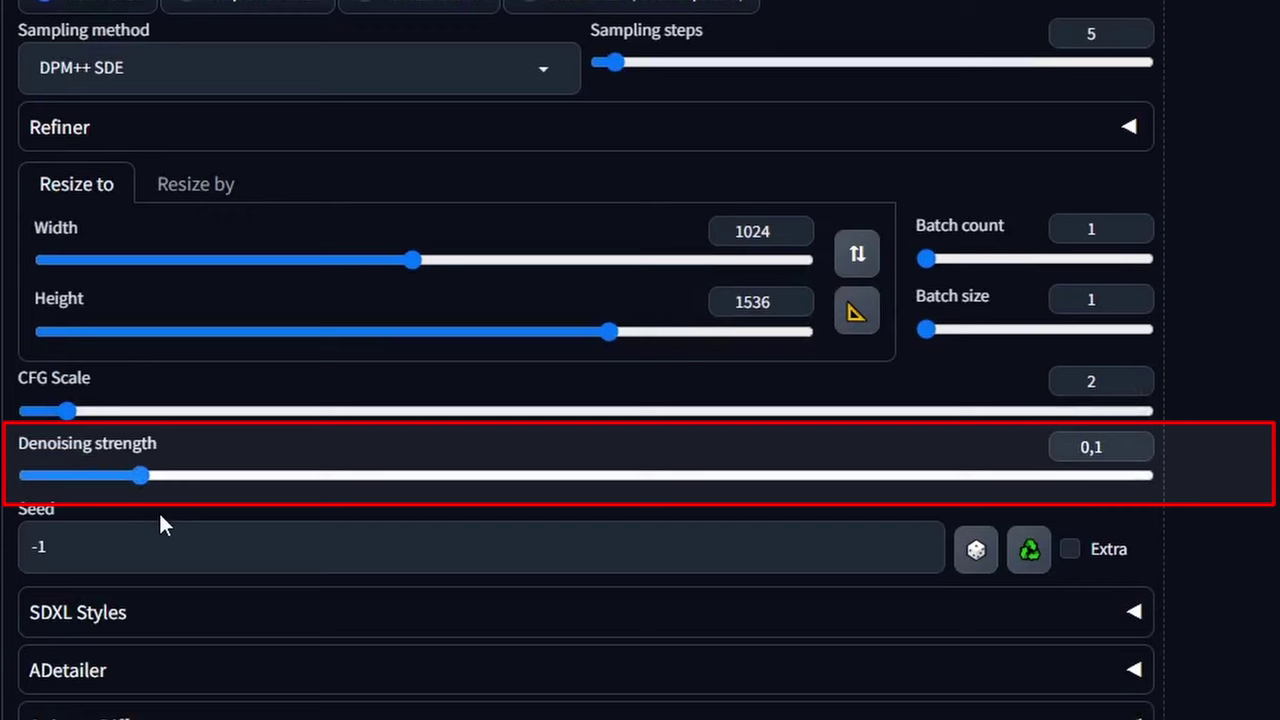
pyautogui.moveTo(139, 476); pyautogui.dragTo(23, 494)
# Step: Increase the number of loops in the Loopback script
pyautogui.scroll(-5, 537, 640)
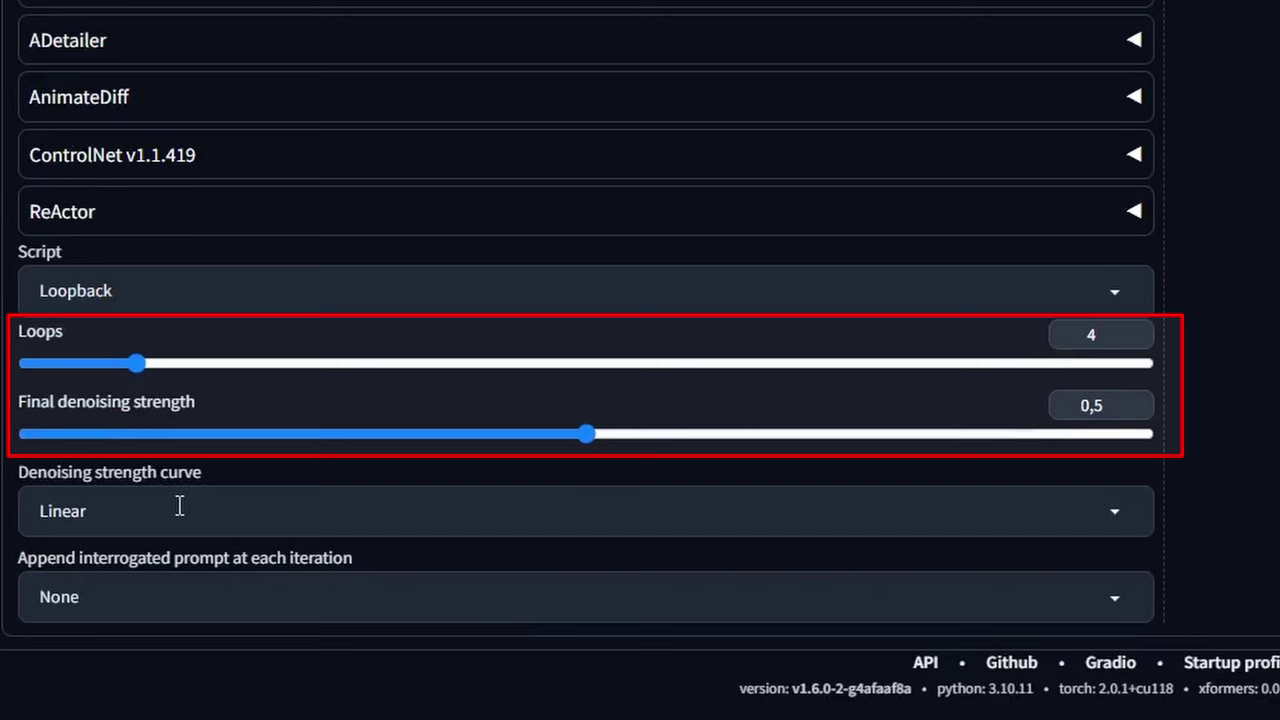
pyautogui.moveTo(178, 363); pyautogui.dragTo(200, 363)
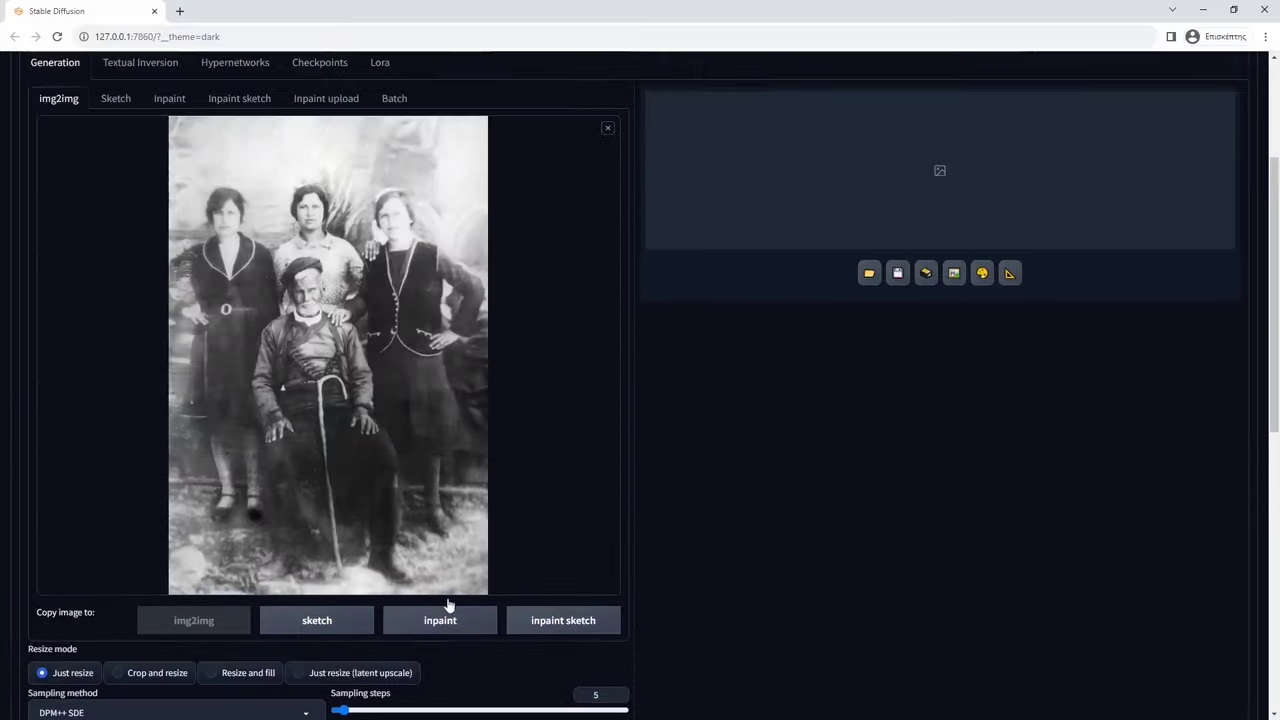
pyautogui.scroll(3, 448, 604)
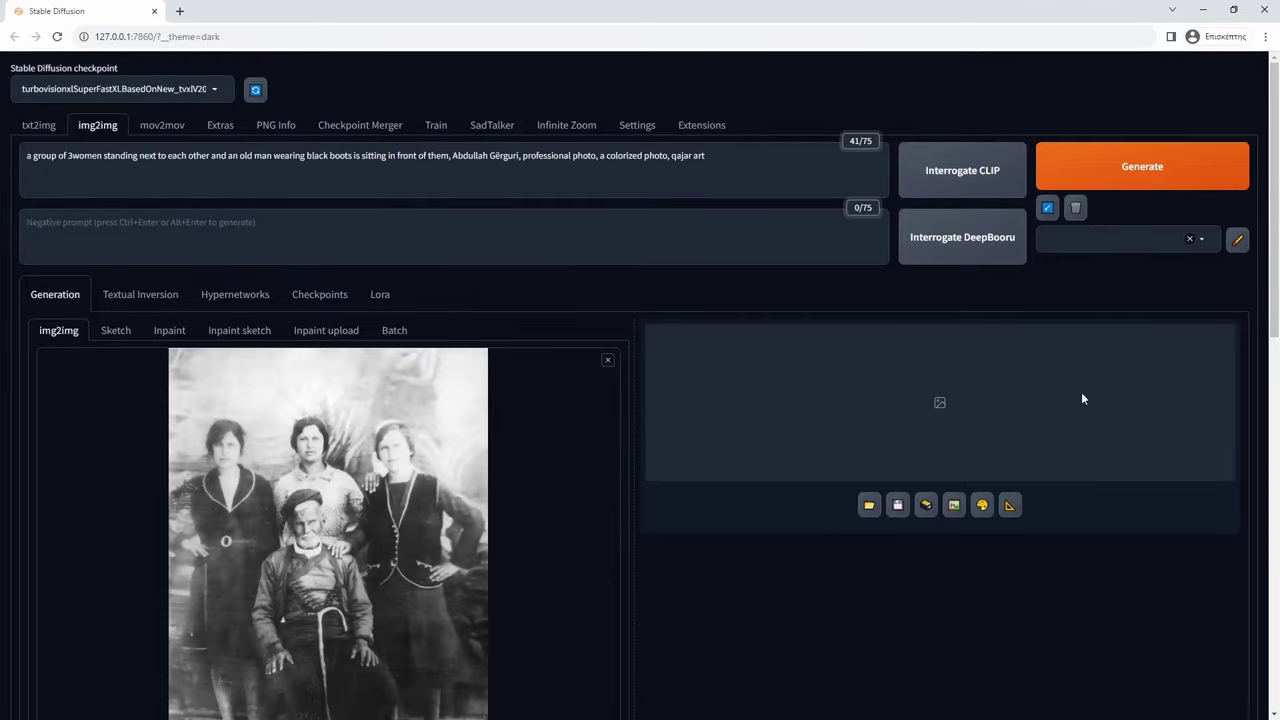
# Step: Generate the looped img2img versions of the group photo and open the resulting comparison grid
pyautogui.click(1150, 180)
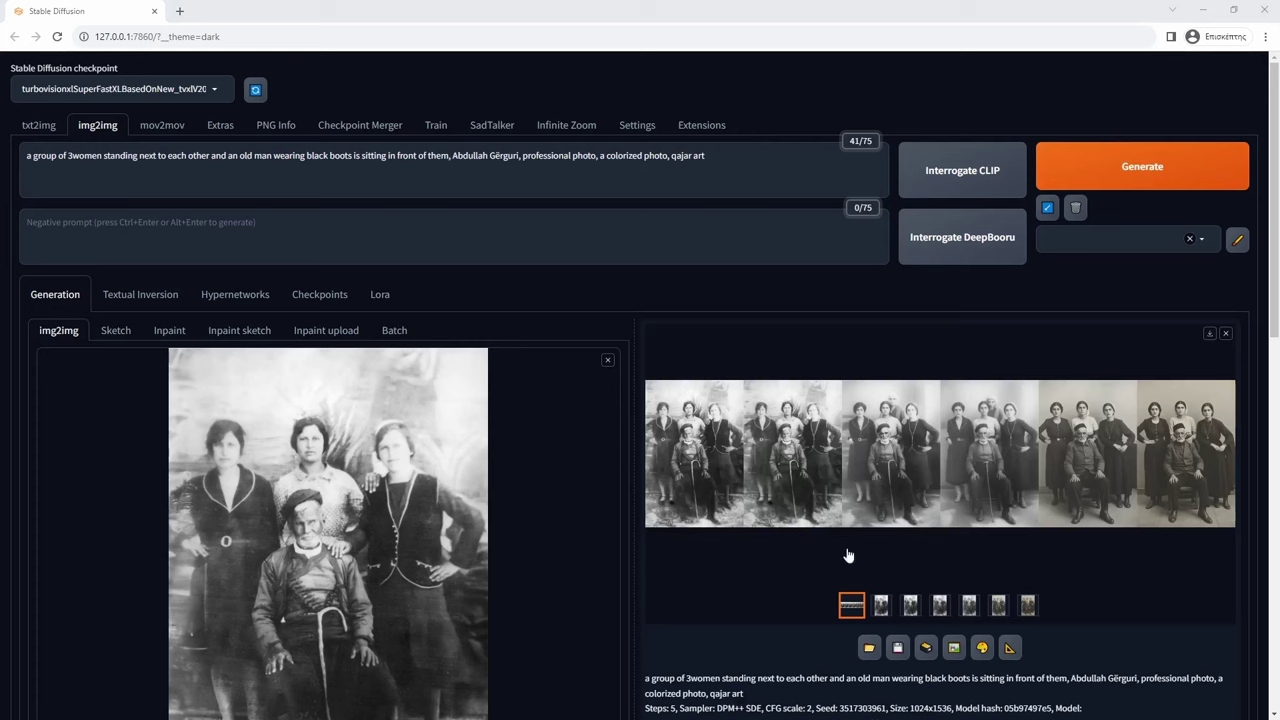
pyautogui.click(834, 498)
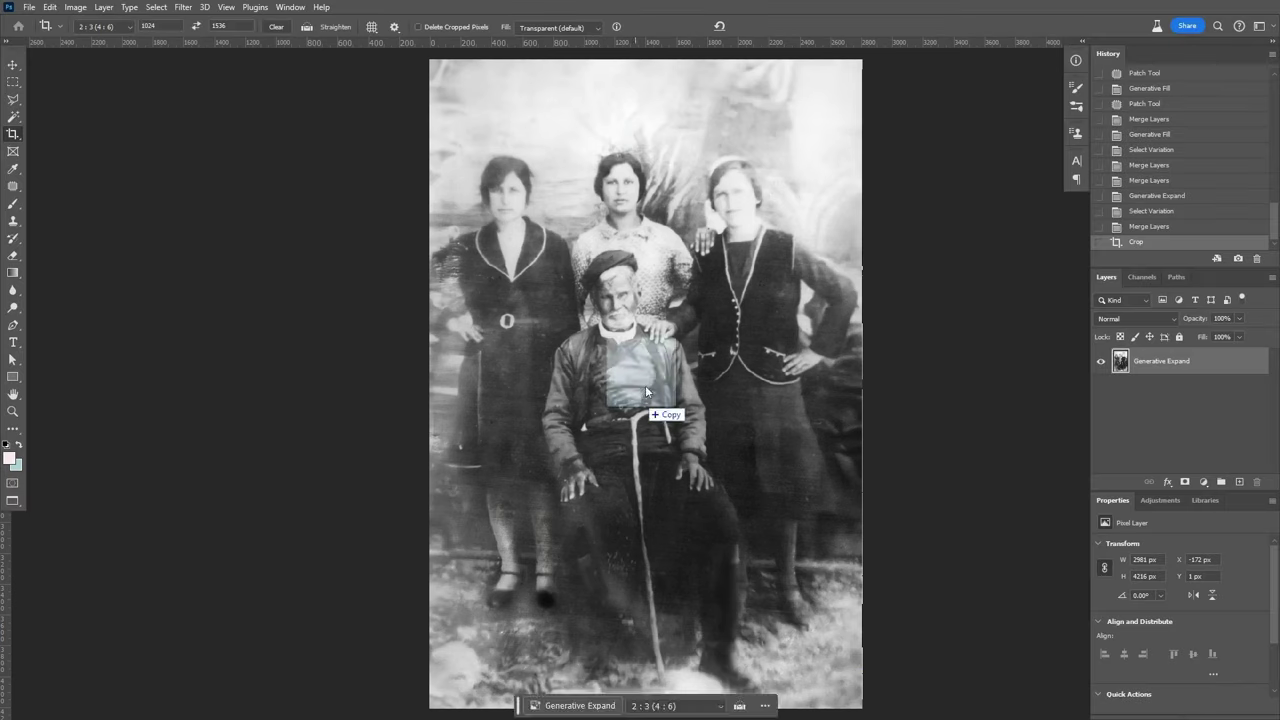
# Step: Switch to Photoshop, place the generated image (7) over the Generative Expand layer, and toggle its visibility to compare both versions
pyautogui.moveTo(645, 385); pyautogui.dragTo(645, 385)
pyautogui.click(1101, 362)
pyautogui.click(1101, 362)
pyautogui.click(1101, 362)
pyautogui.click(1101, 362)
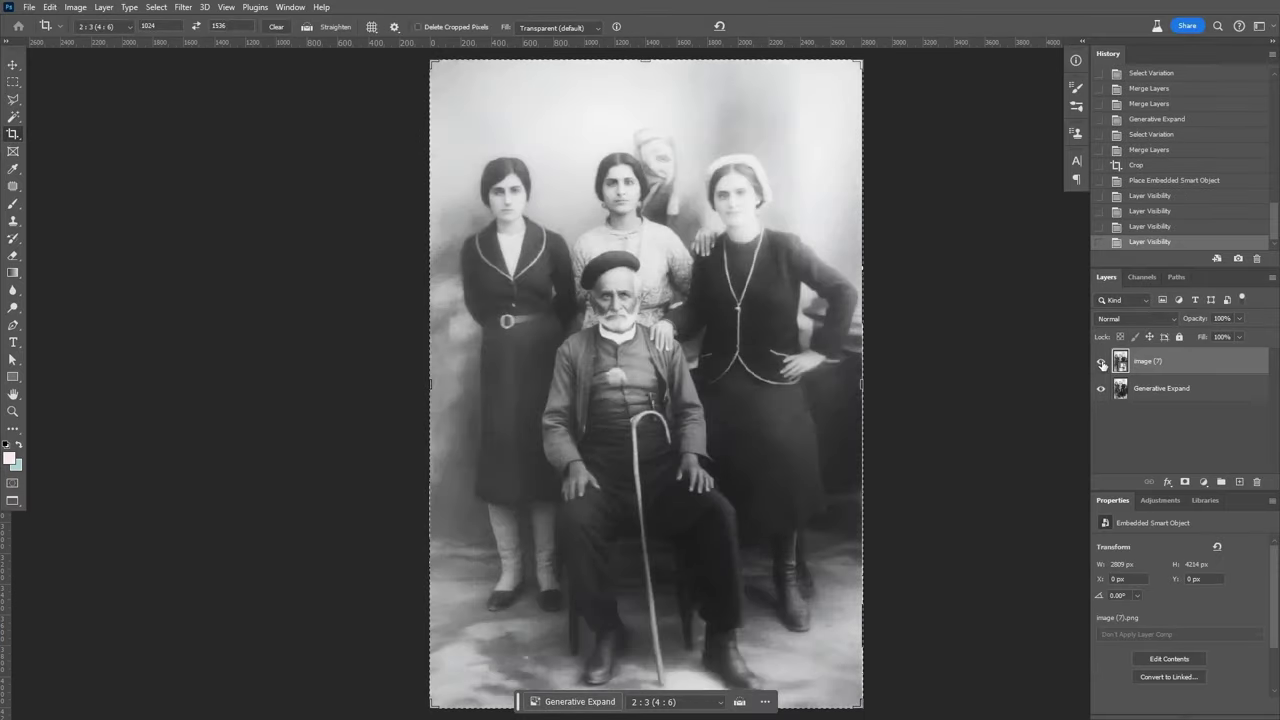
# Step: Add a layer mask to the image (7) layer and invert it to hide the whole layer
pyautogui.click(1185, 482)
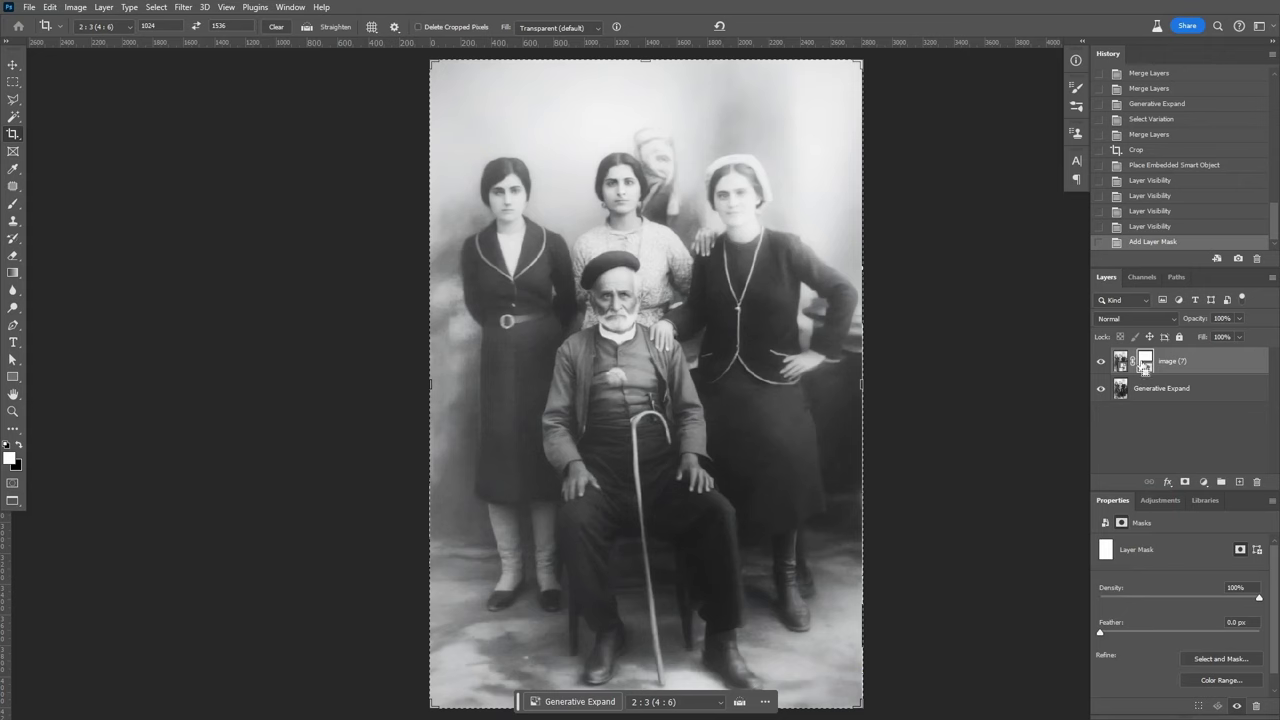
pyautogui.hotkey('ctrl', 'i')
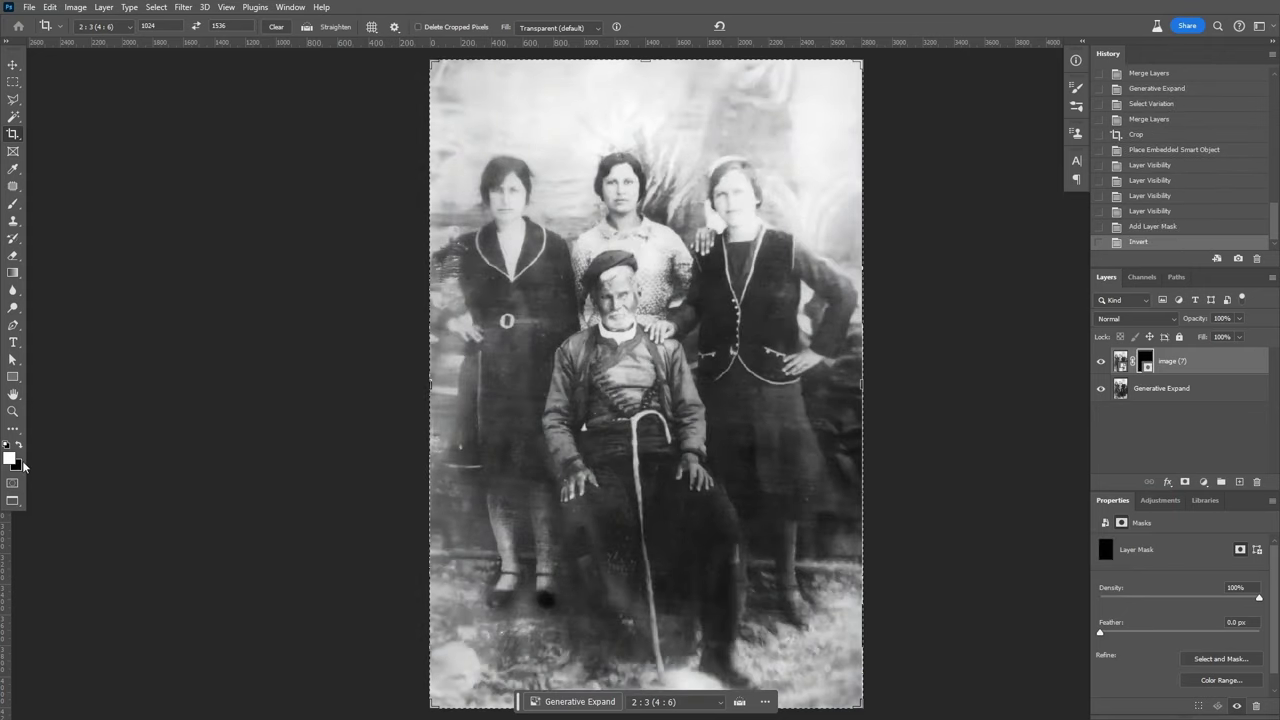
# Step: Paint white on the image (7) mask with a soft brush at 30% flow to reveal the enhanced clothing, legs, shoes and background
pyautogui.click(20, 205)
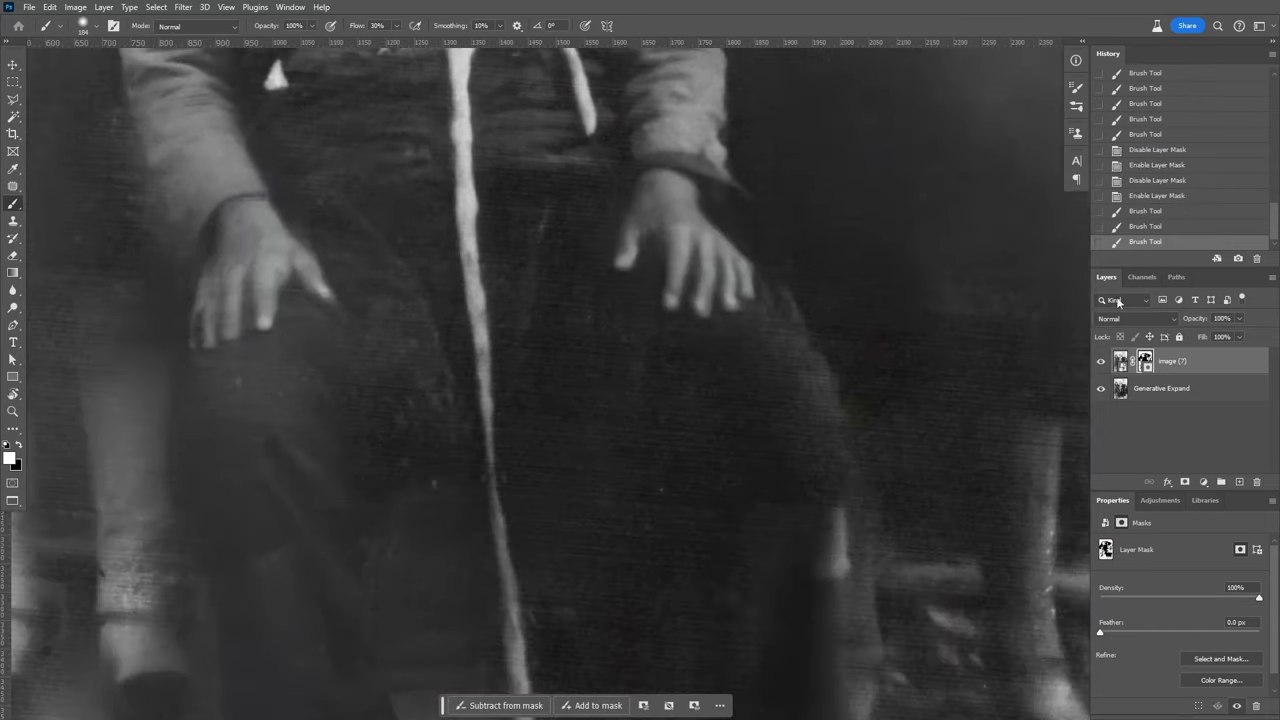
pyautogui.keyDown('shift'); pyautogui.click(1145, 361); pyautogui.keyUp('shift')
pyautogui.keyDown('shift'); pyautogui.click(1145, 361); pyautogui.keyUp('shift')
pyautogui.moveTo(564, 588); pyautogui.dragTo(549, 434)
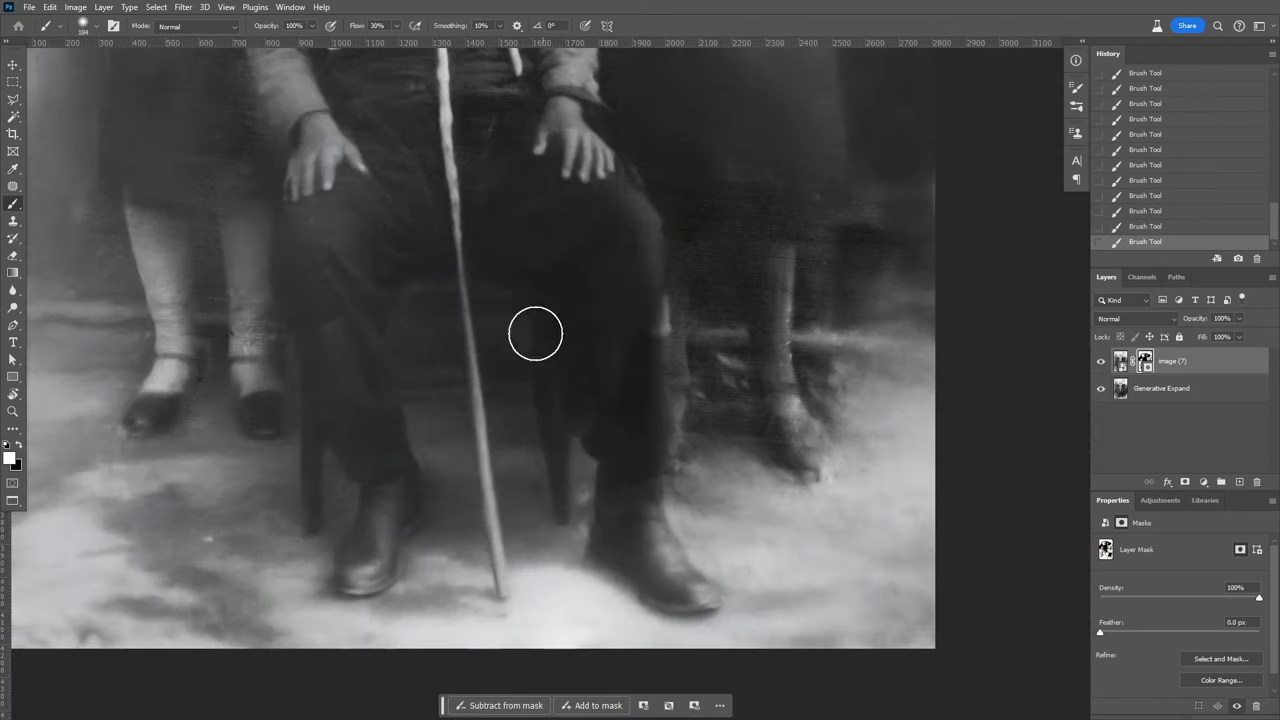
pyautogui.hotkey('ctrl', 'z')
pyautogui.hotkey('ctrl', 'shift', 'z')
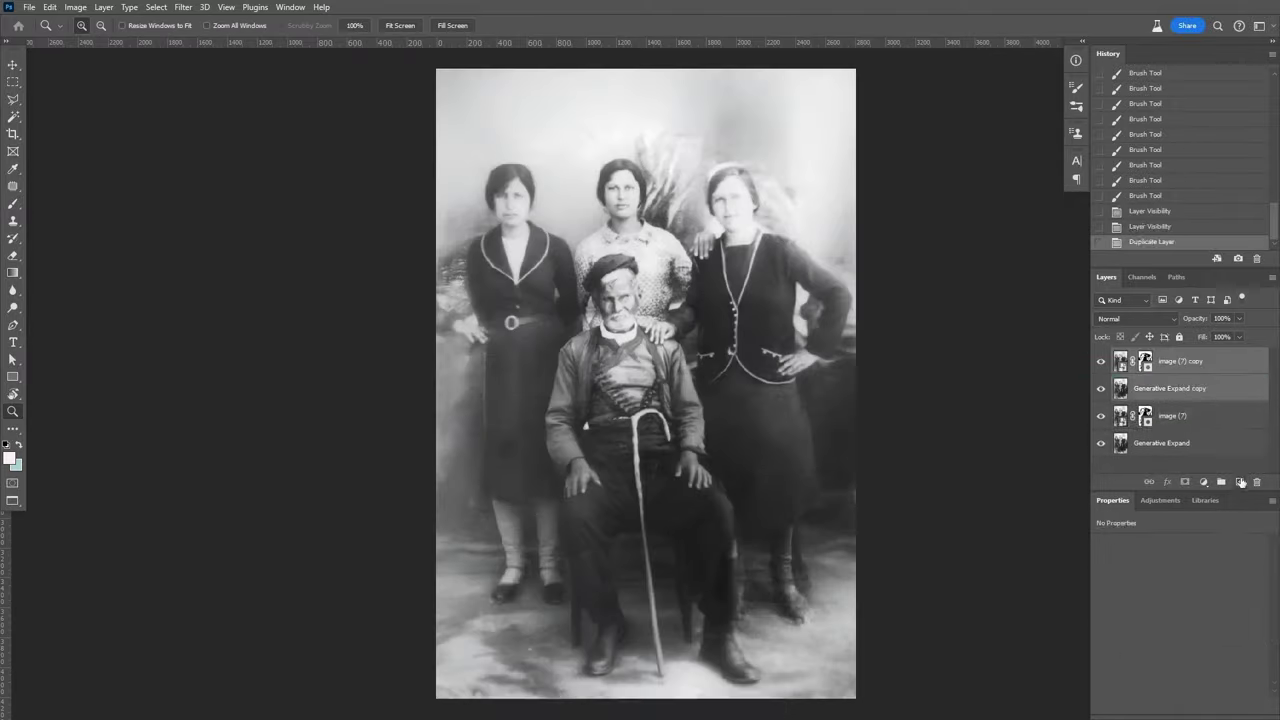
# Step: Export the retouched composite as an image file and merge the duplicated layers into one
pyautogui.click(29, 7)
pyautogui.moveTo(86, 249)
pyautogui.click(310, 249)
pyautogui.click(857, 625)
pyautogui.click(858, 103)
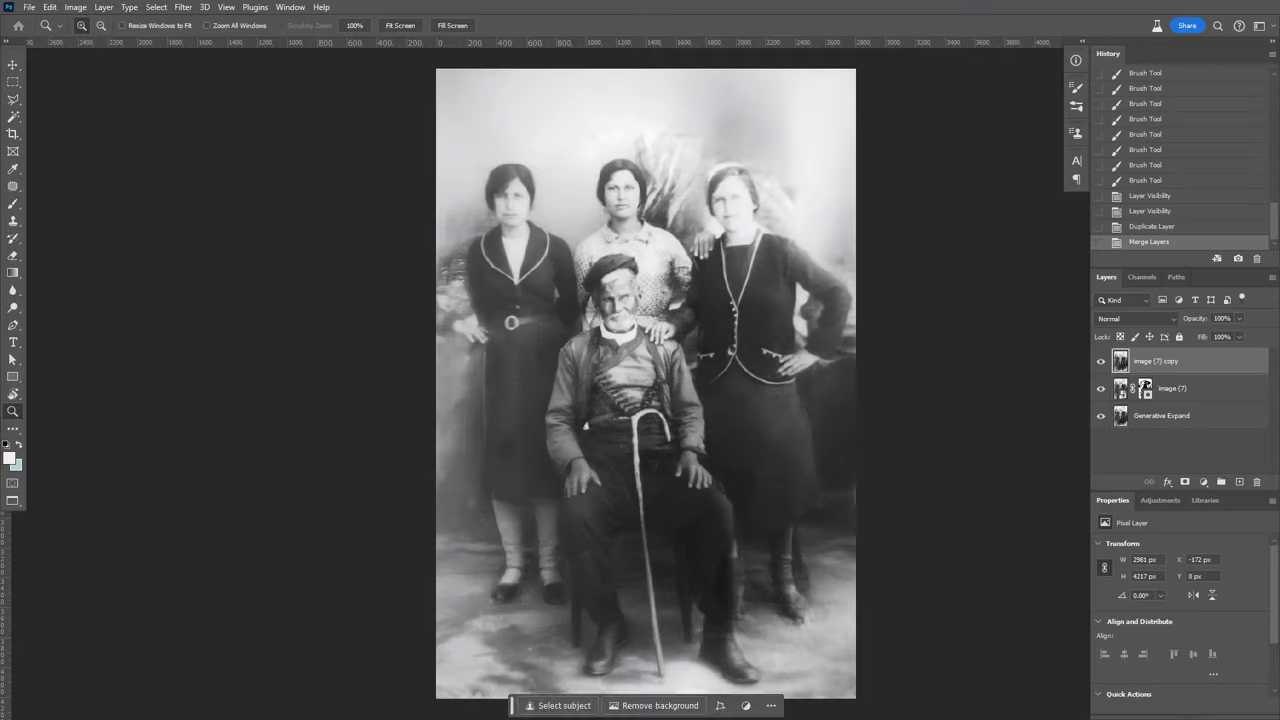
# Step: Place image 2 above the merged copy, scaled to fit the canvas
pyautogui.hotkey('ctrl', 't')
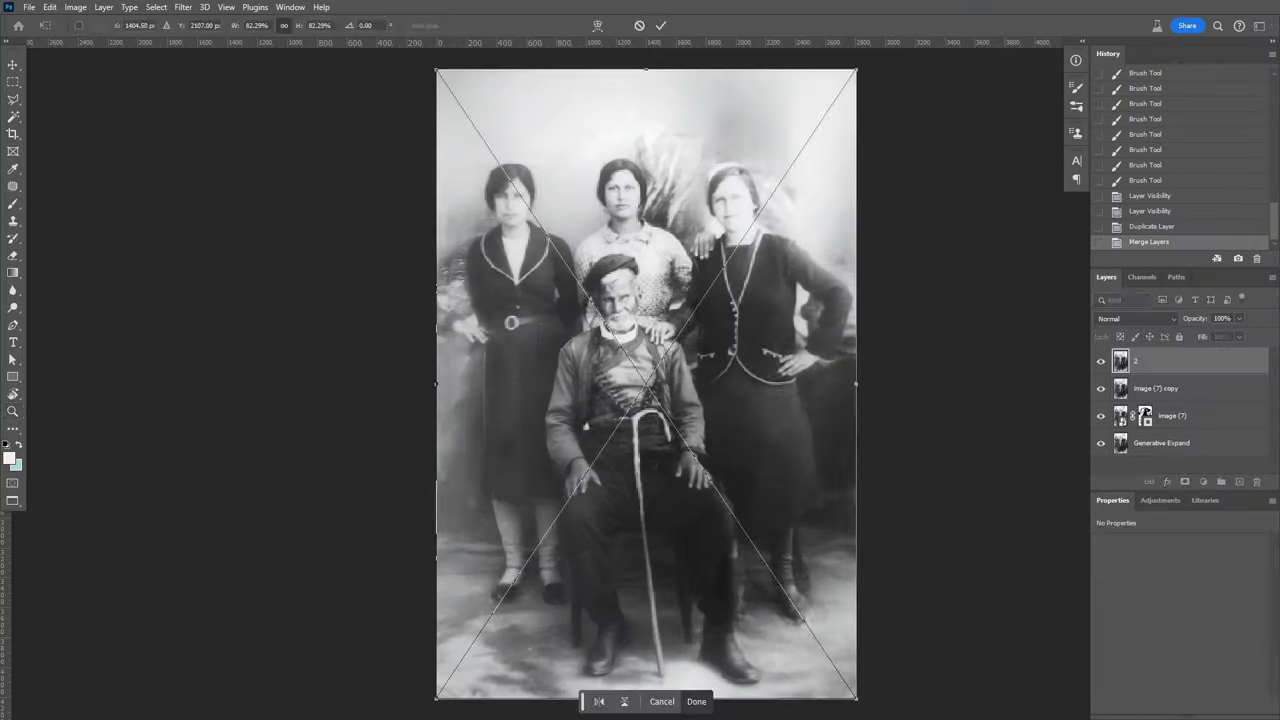